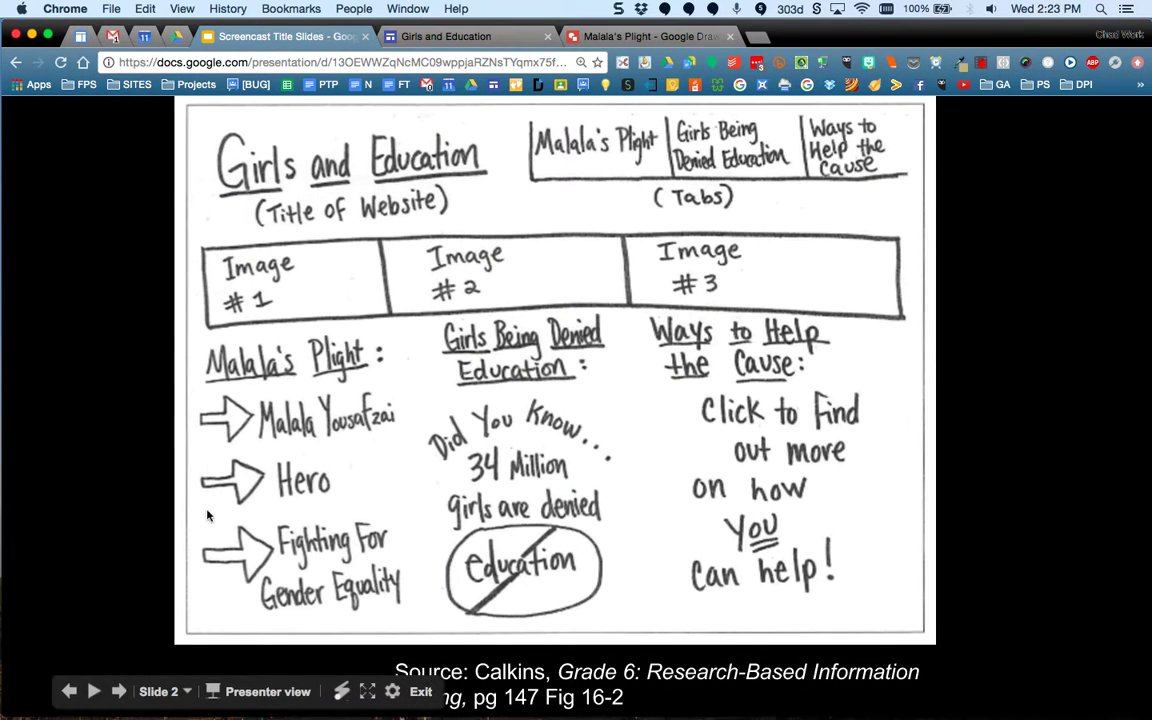
Reveal the Malala's Plight and Girls Being Denied Education column highlights, then go to the site editor.
click(314, 604)
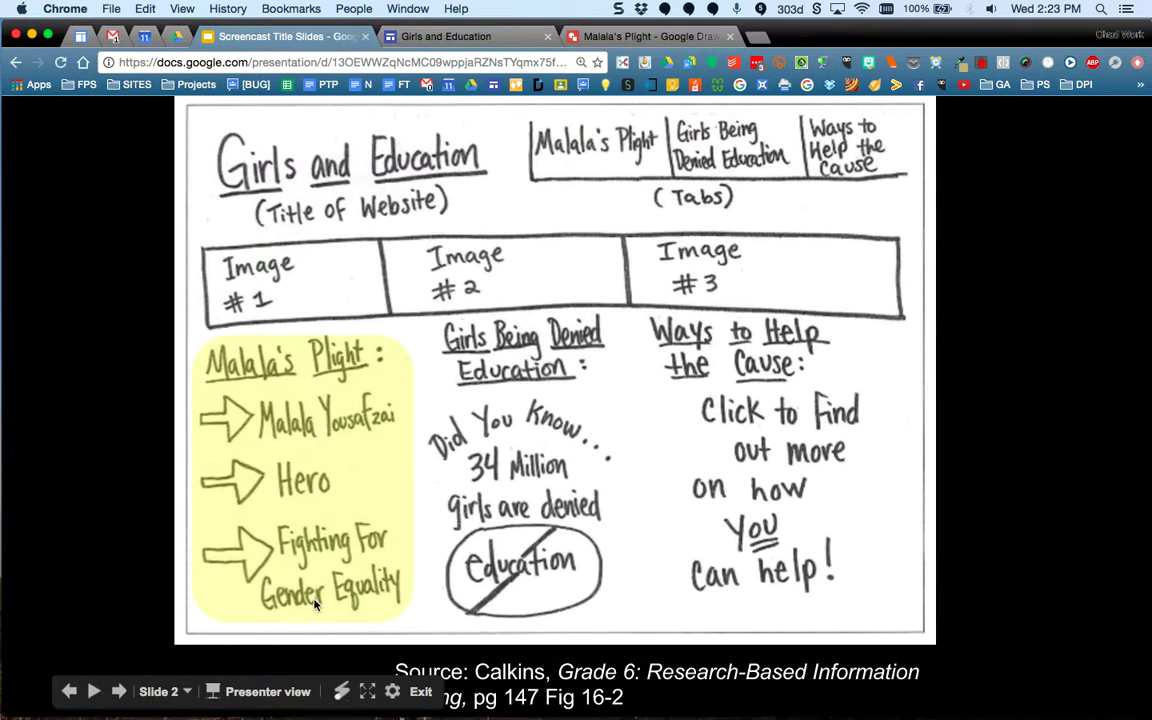
click(297, 458)
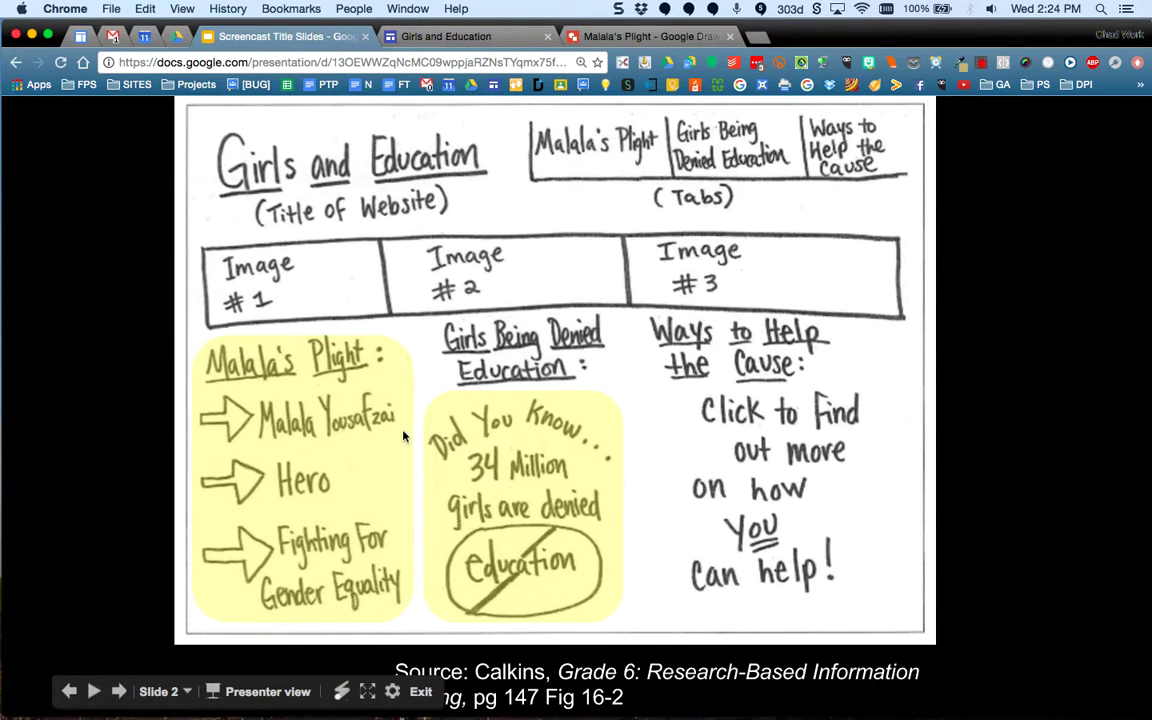
click(478, 37)
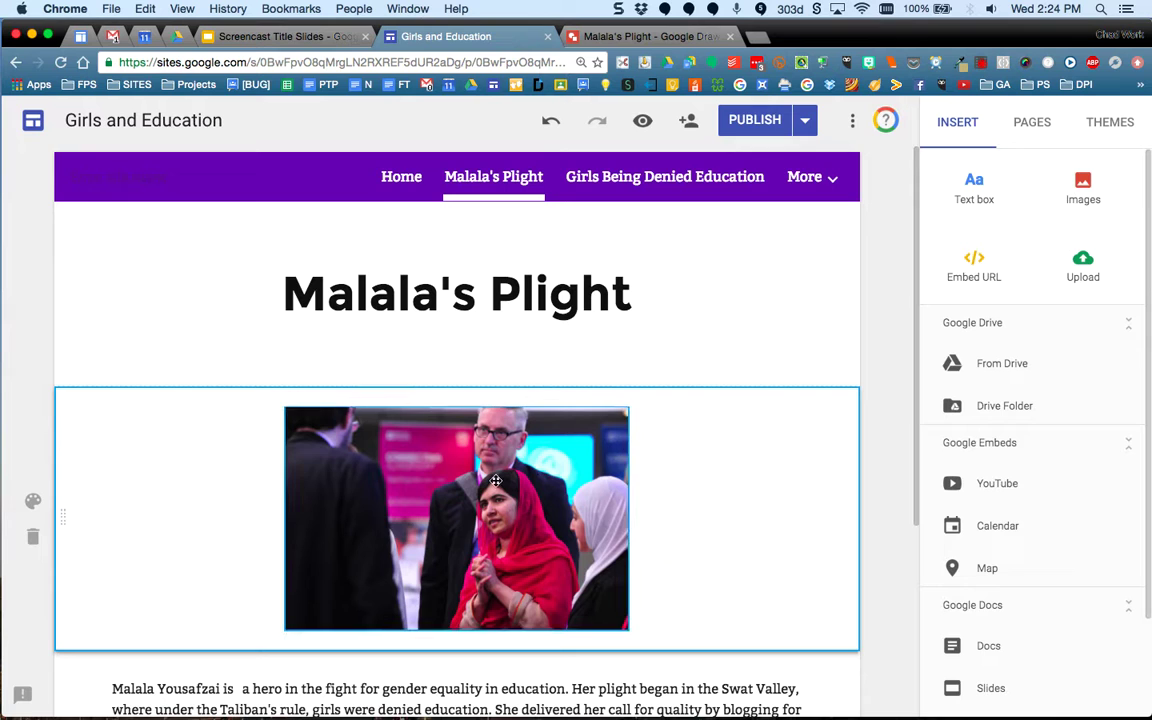
Move the photo to the left of its section and switch to the Malala's Plight drawing.
drag(426, 432, 266, 469)
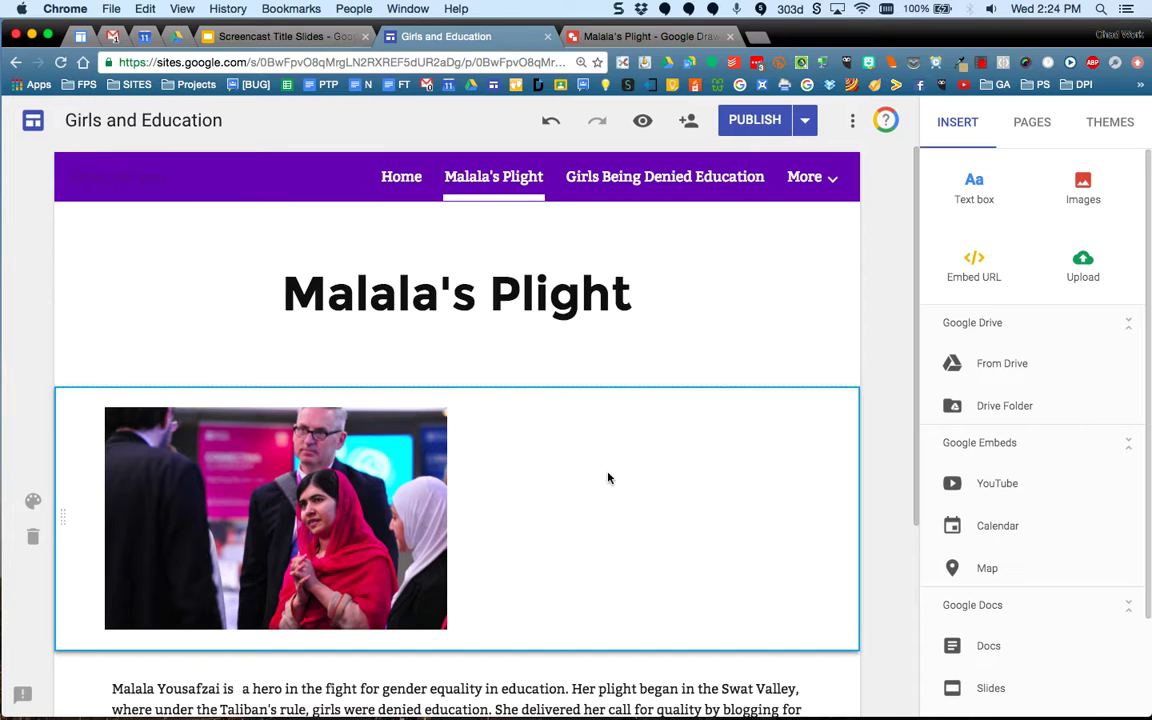
click(620, 35)
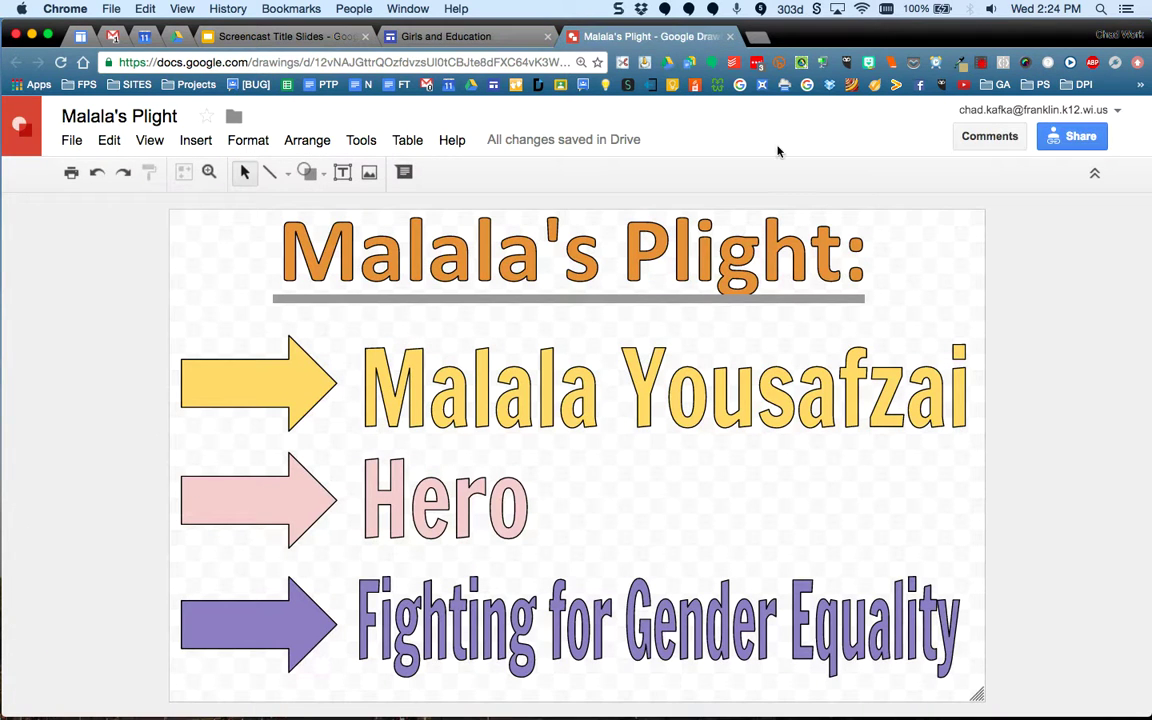
Go to the Girls & Education Site folder in Google Drive.
click(180, 38)
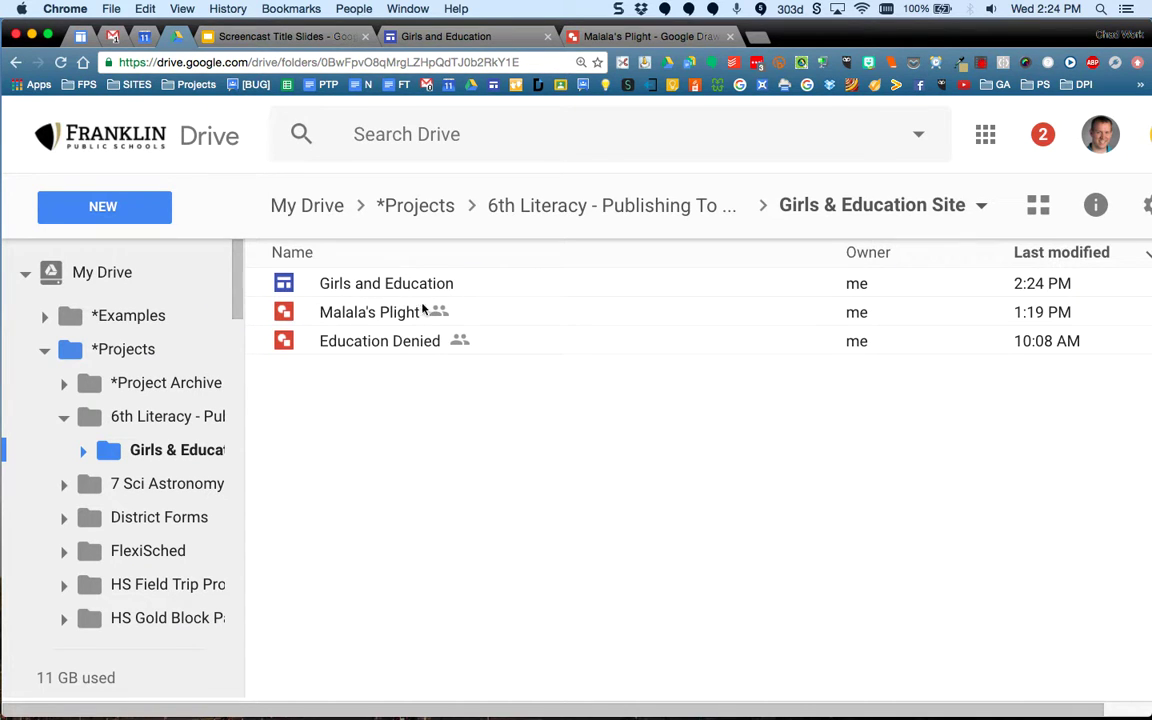
Create a new Google Drawings file from the NEW > More menu.
click(108, 208)
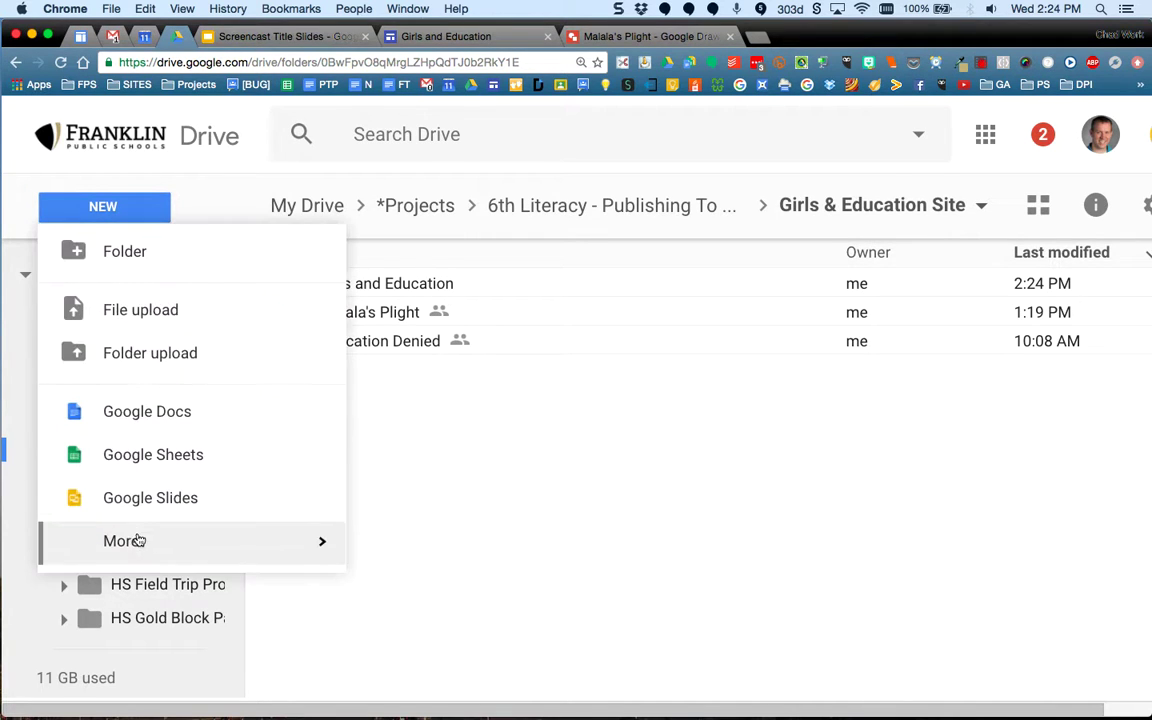
mouse_move(139, 540)
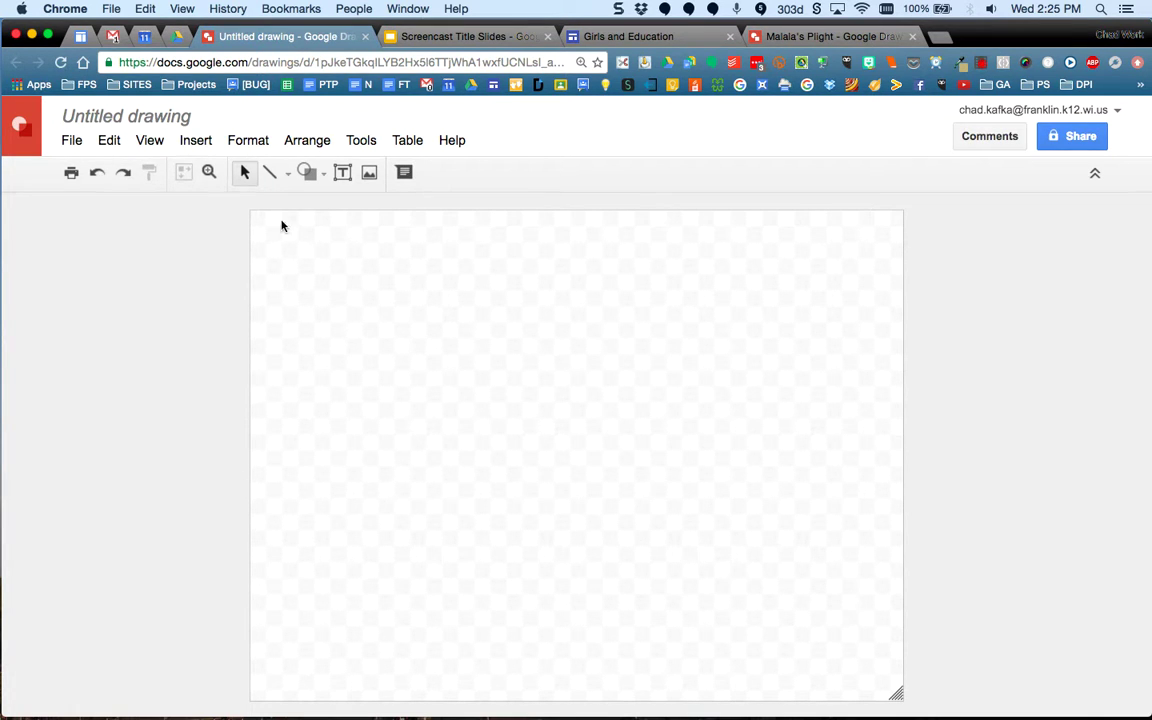
Rename the drawing to 'Infographic', glancing at the Malala's Plight drawing before returning.
click(131, 118)
text(Infogr)
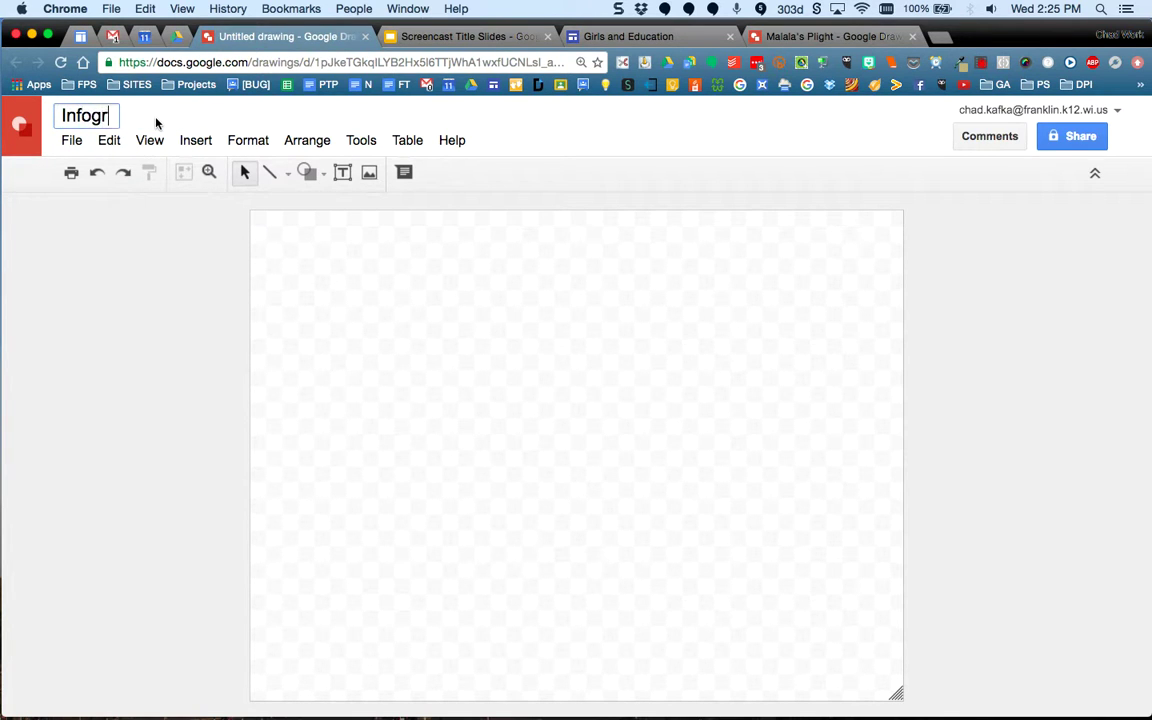
text(aphic)
key(Return)
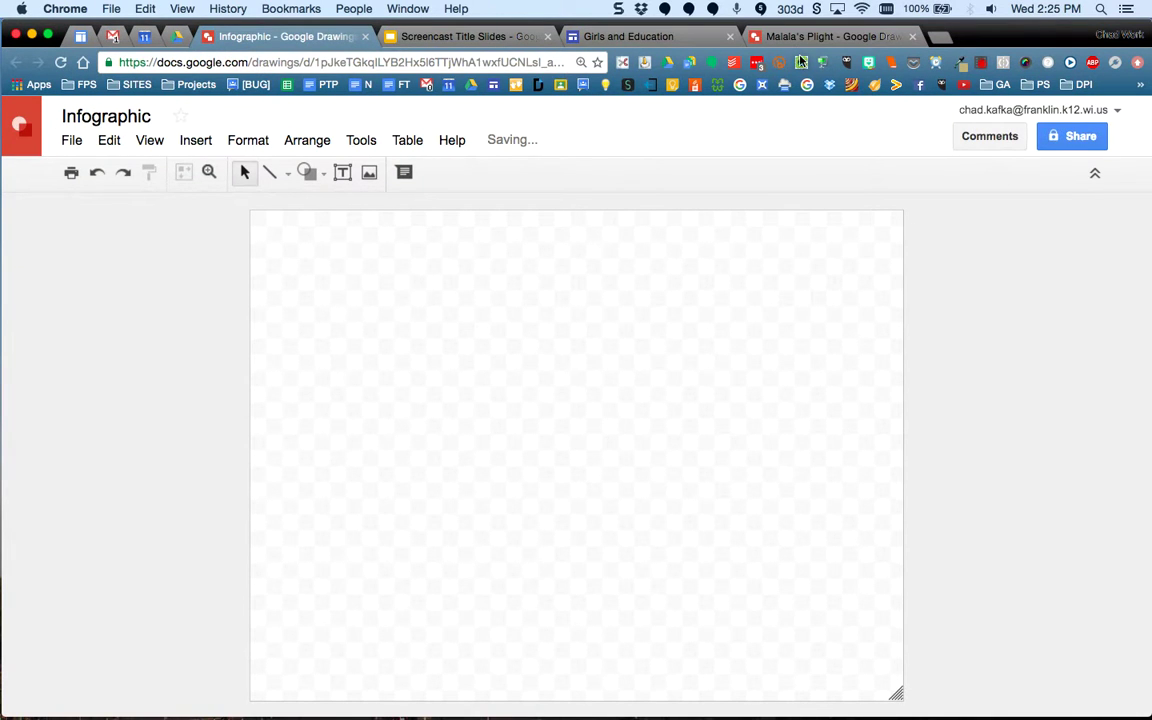
click(830, 36)
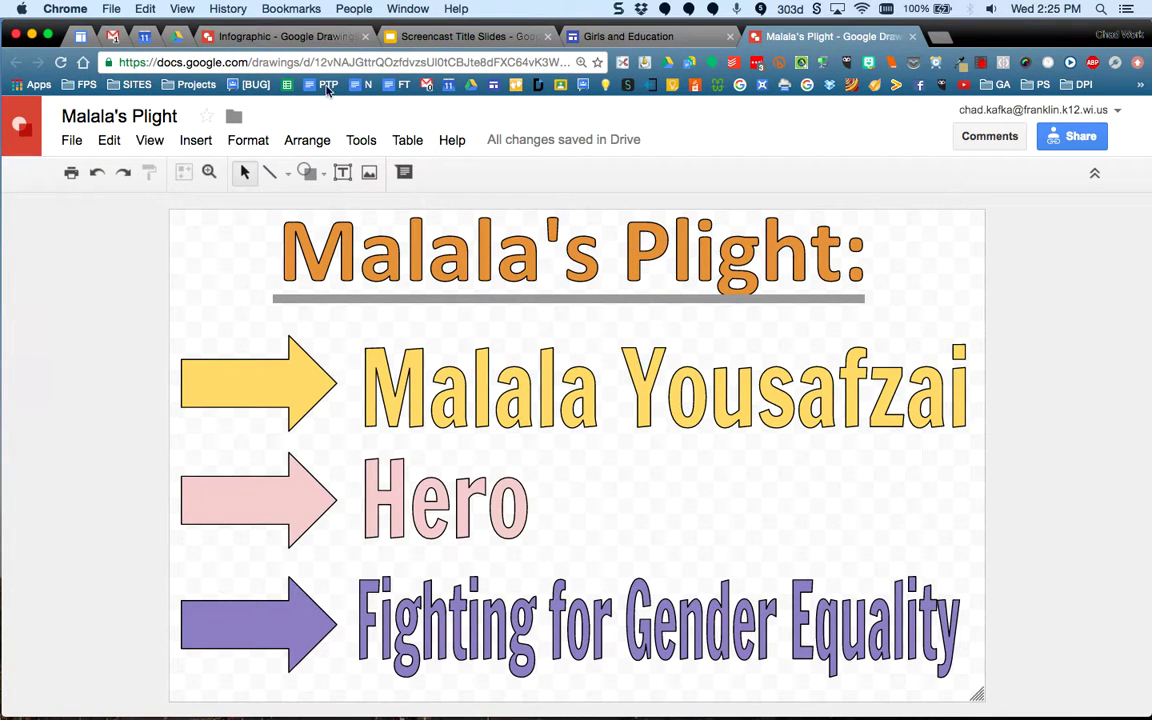
click(265, 36)
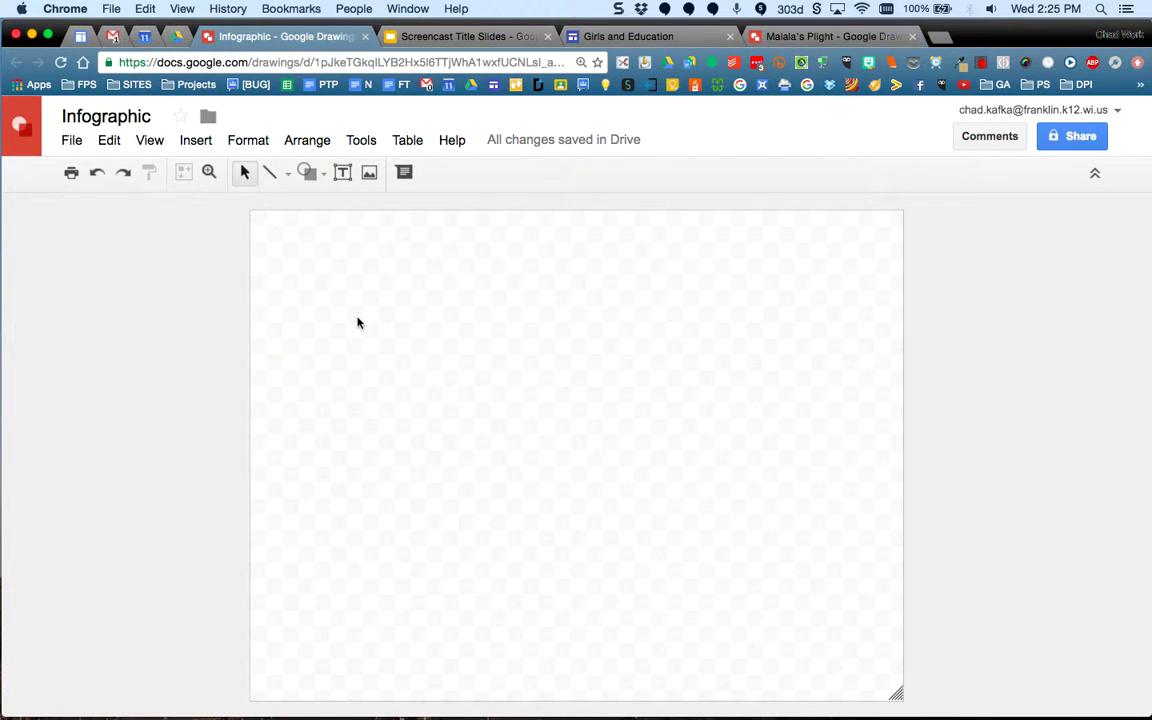
Browse the Shapes, Arrows, Callouts and Equation categories and pick the right-pointing arrow.
click(309, 175)
mouse_move(326, 212)
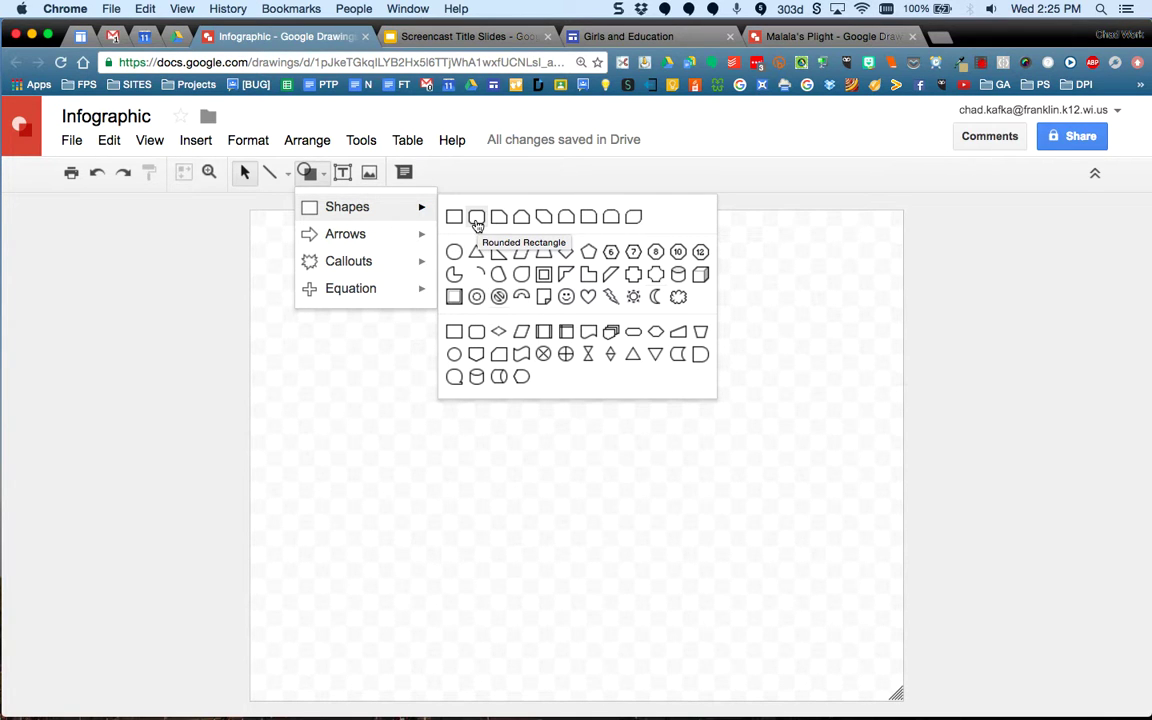
mouse_move(353, 243)
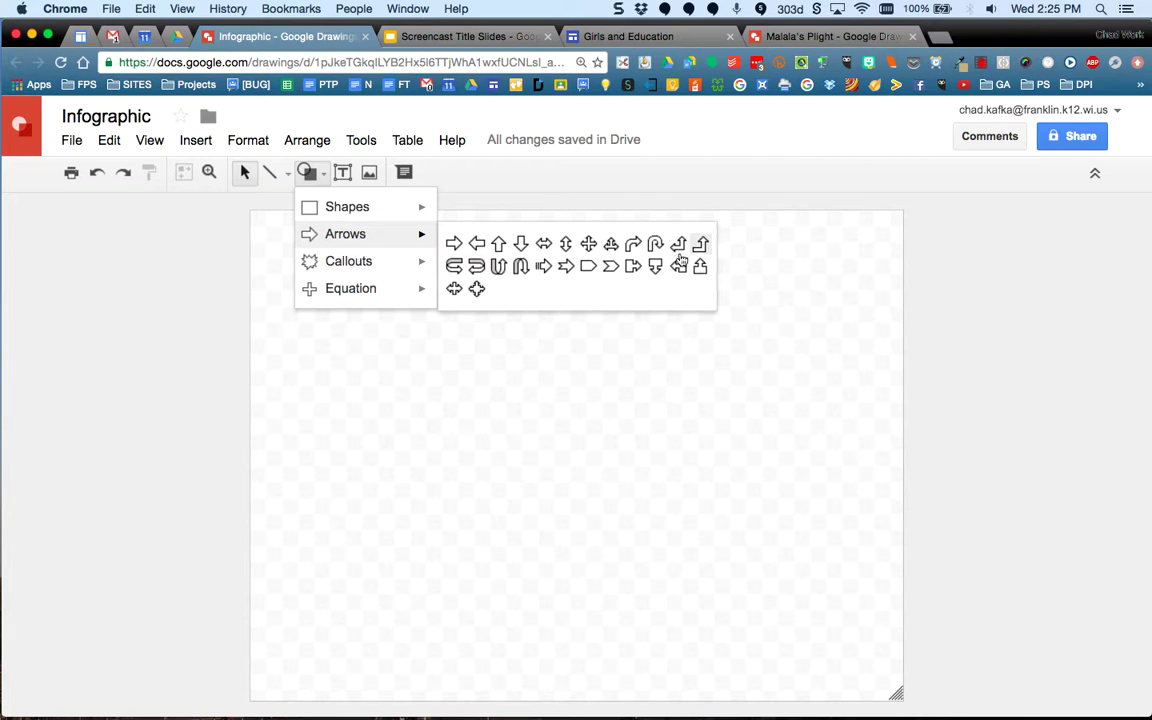
mouse_move(373, 265)
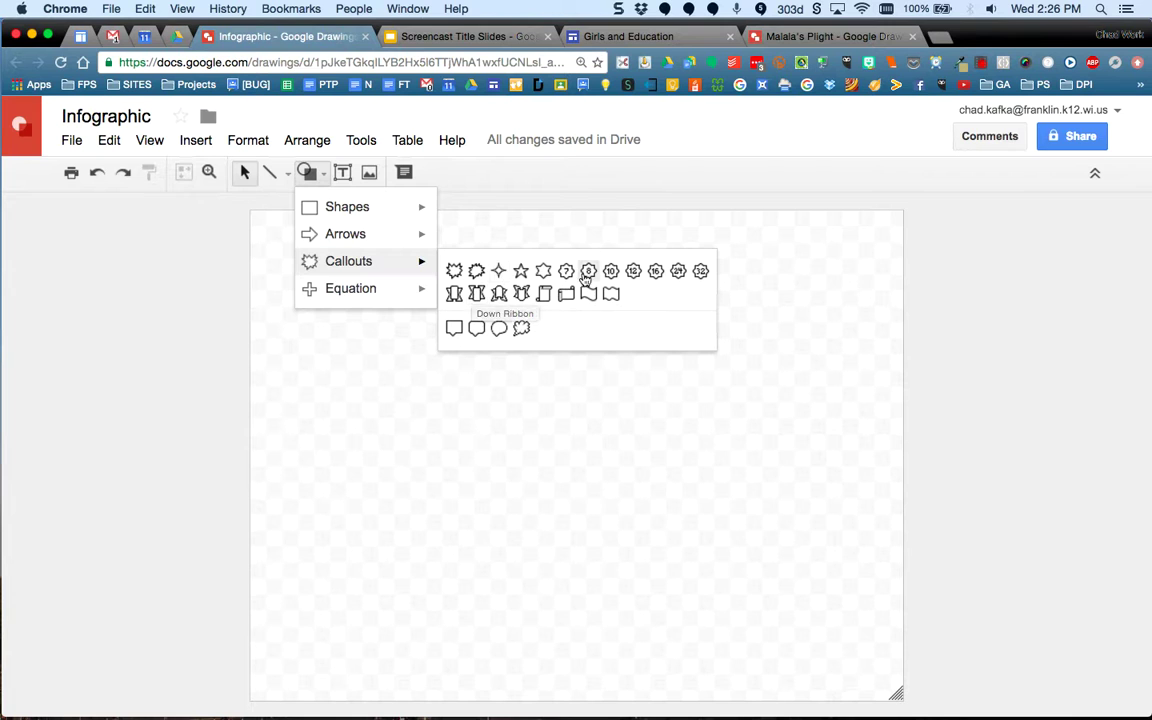
mouse_move(372, 288)
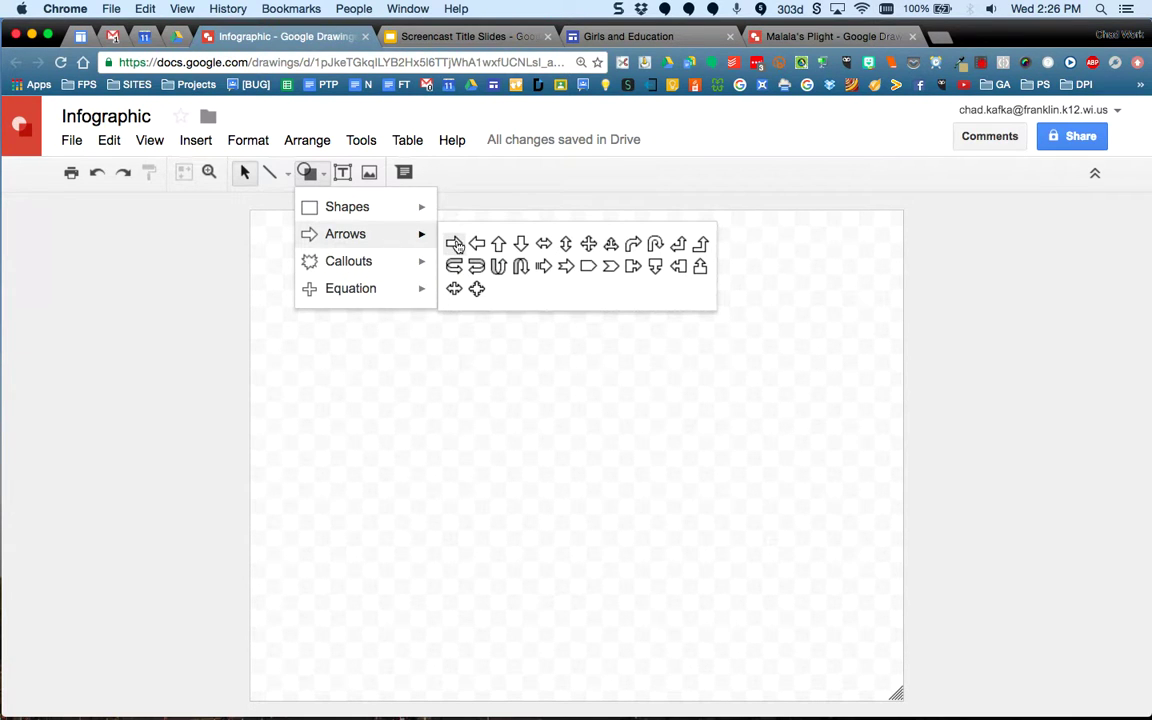
click(454, 243)
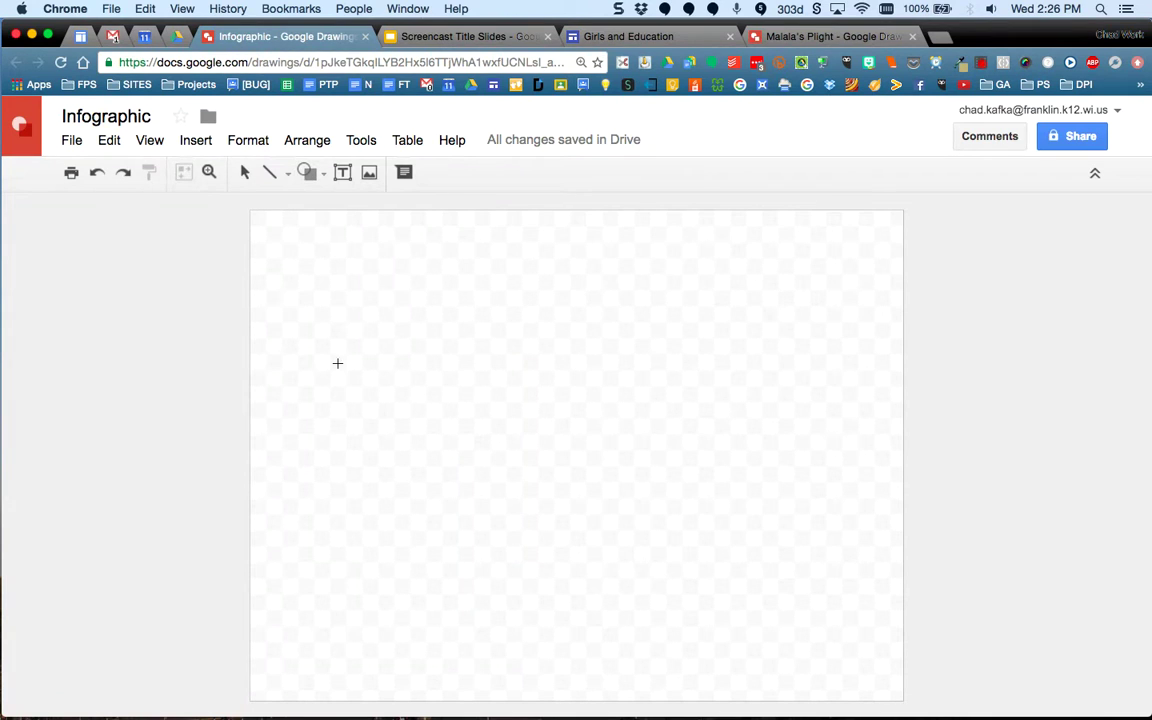
Draw a right arrow in the upper left with orange fill, black outline and 4px line weight.
mouse_move(288, 293)
mouse_down()
mouse_move(496, 391)
mouse_move(496, 468)
mouse_move(350, 386)
mouse_move(476, 343)
mouse_move(797, 455)
mouse_move(694, 309)
mouse_move(342, 393)
mouse_move(582, 361)
mouse_move(728, 424)
mouse_move(483, 417)
mouse_move(541, 417)
mouse_move(515, 425)
mouse_up()
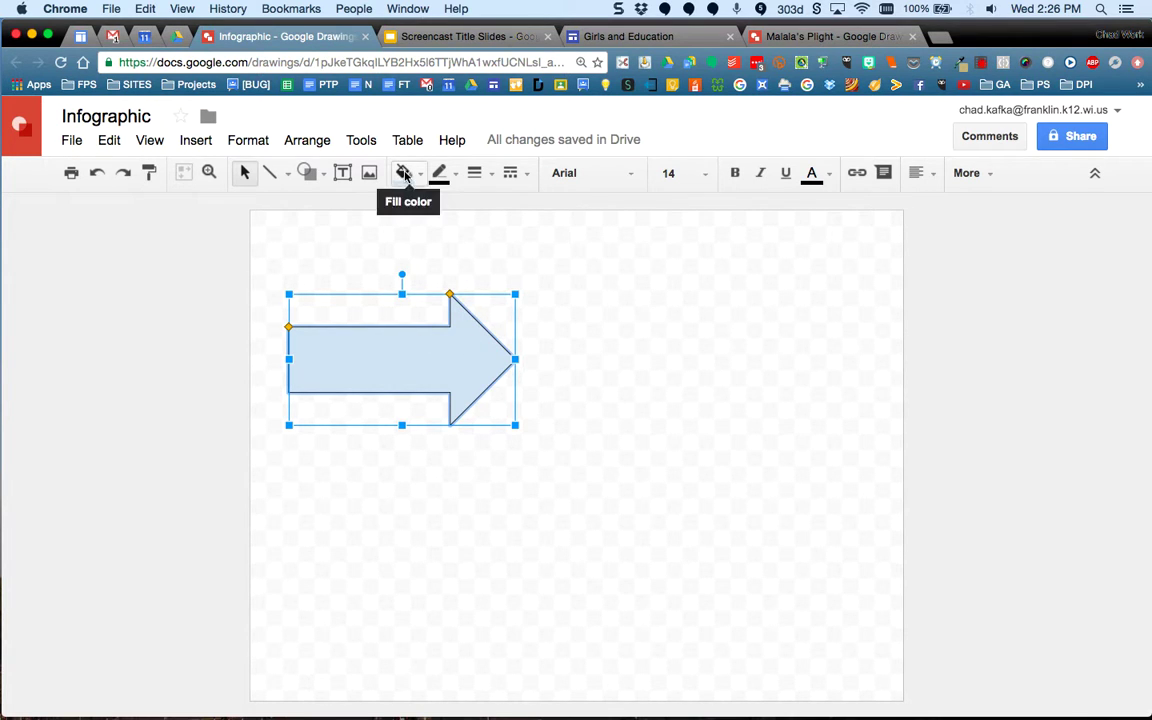
click(404, 174)
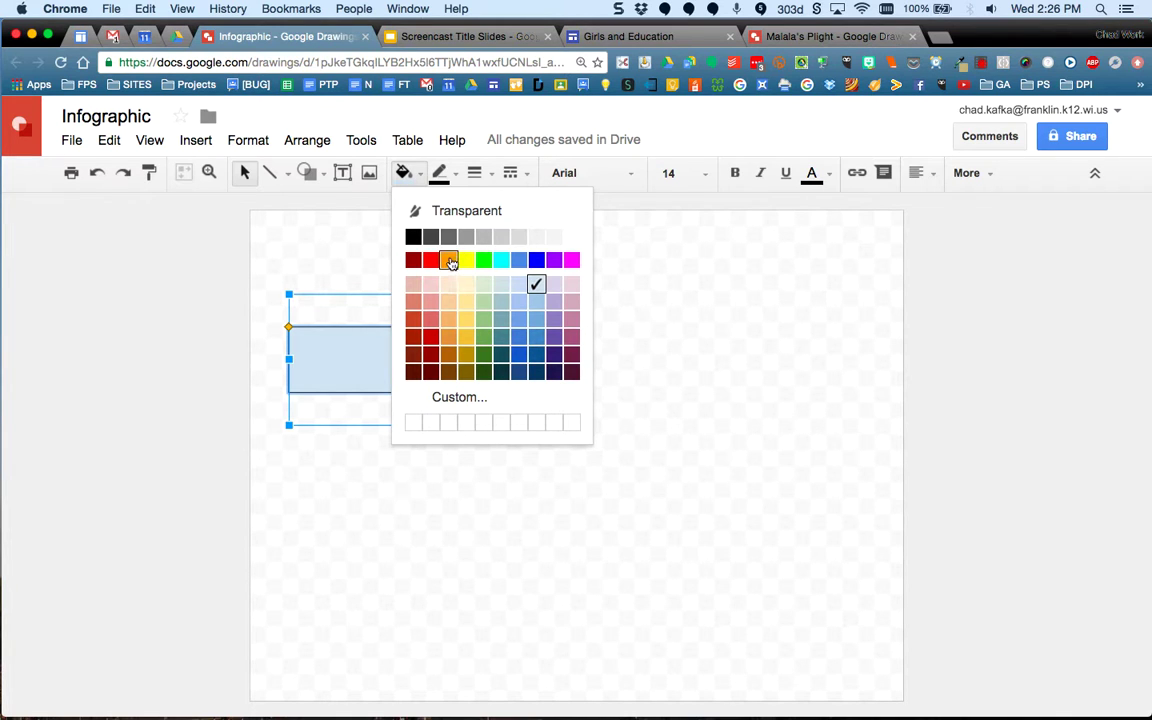
click(449, 261)
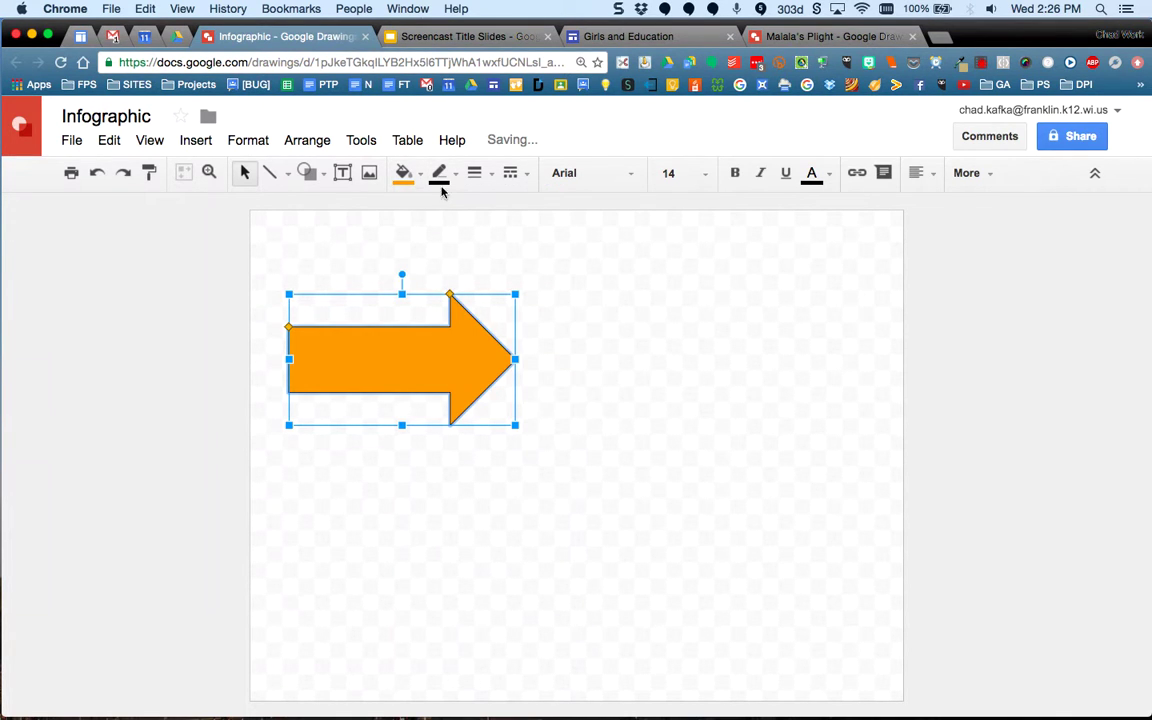
click(440, 176)
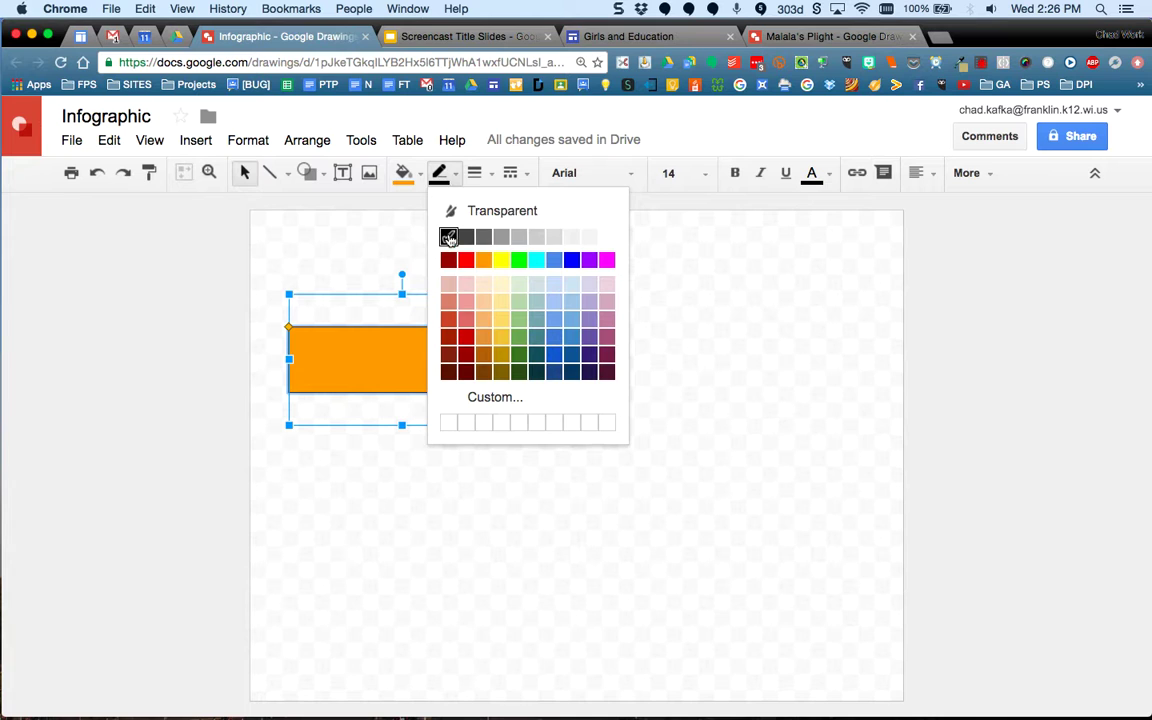
click(449, 238)
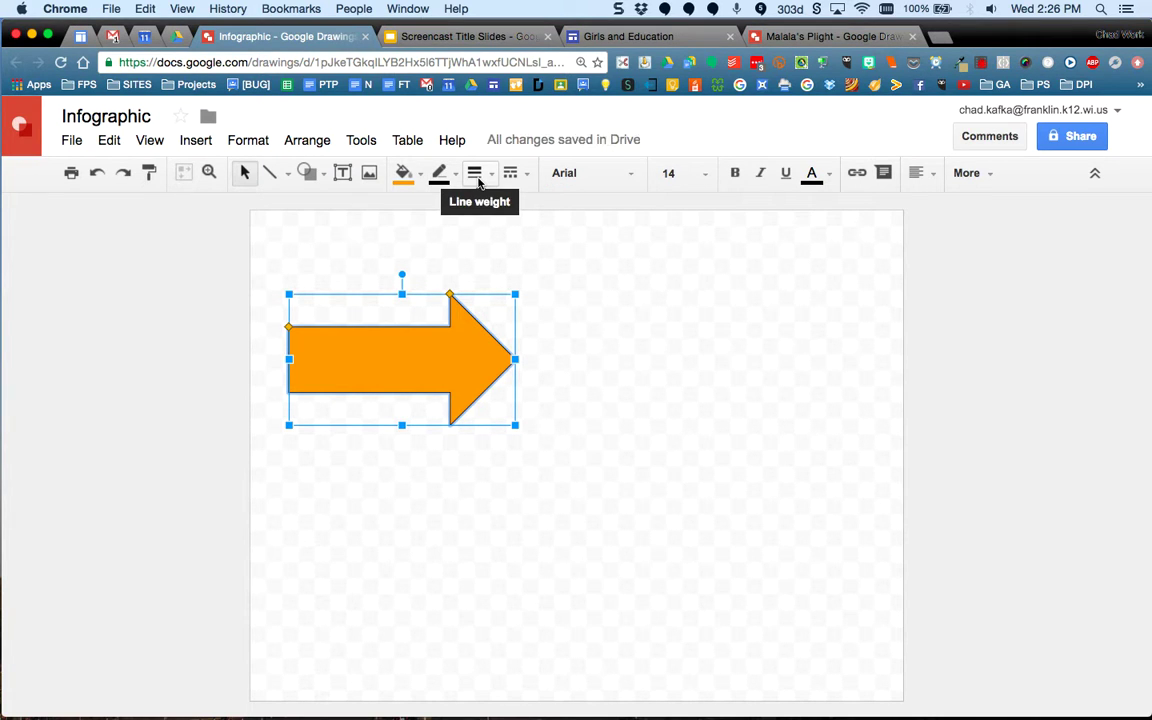
click(478, 178)
click(509, 316)
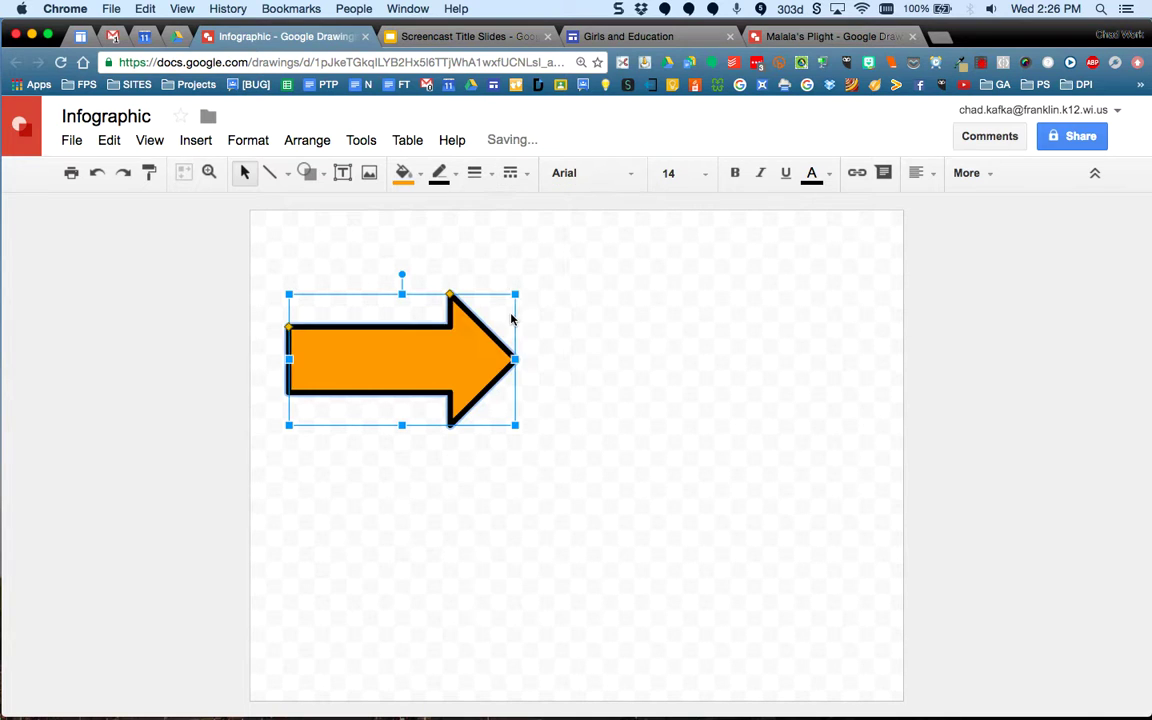
click(440, 176)
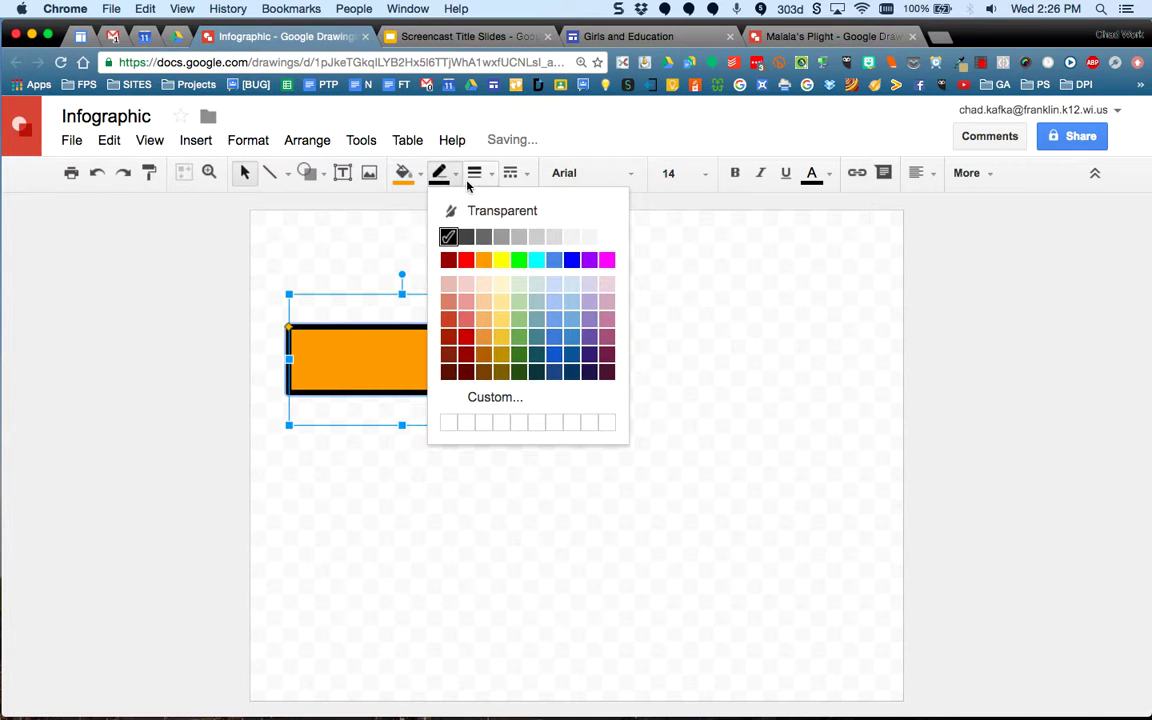
click(476, 177)
click(504, 288)
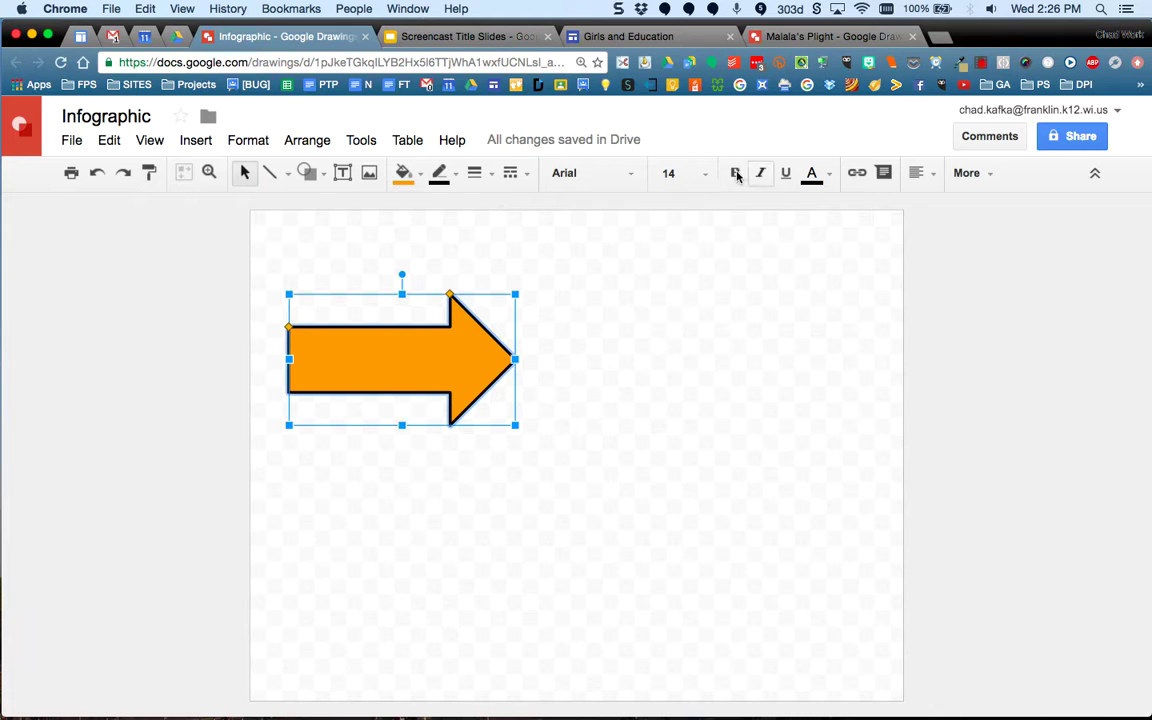
Label the arrow 'Malala's Journey' in 30-point Schoolbell.
double_click(370, 360)
text(Mala)
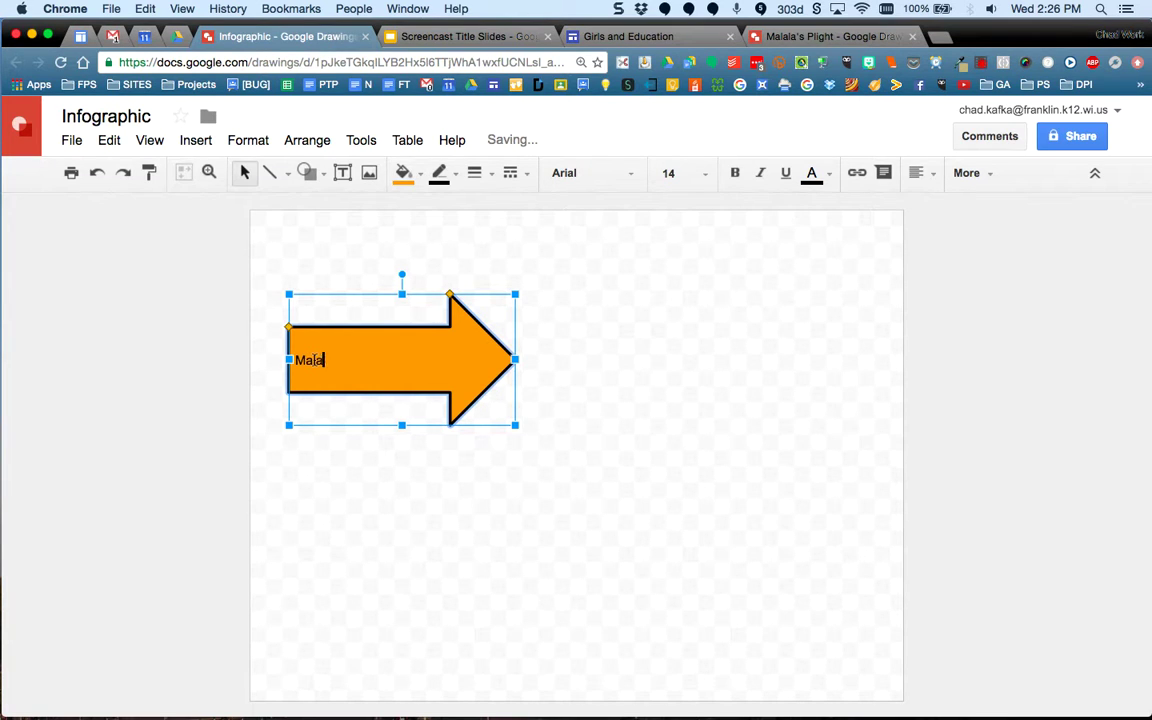
text(la's Journey)
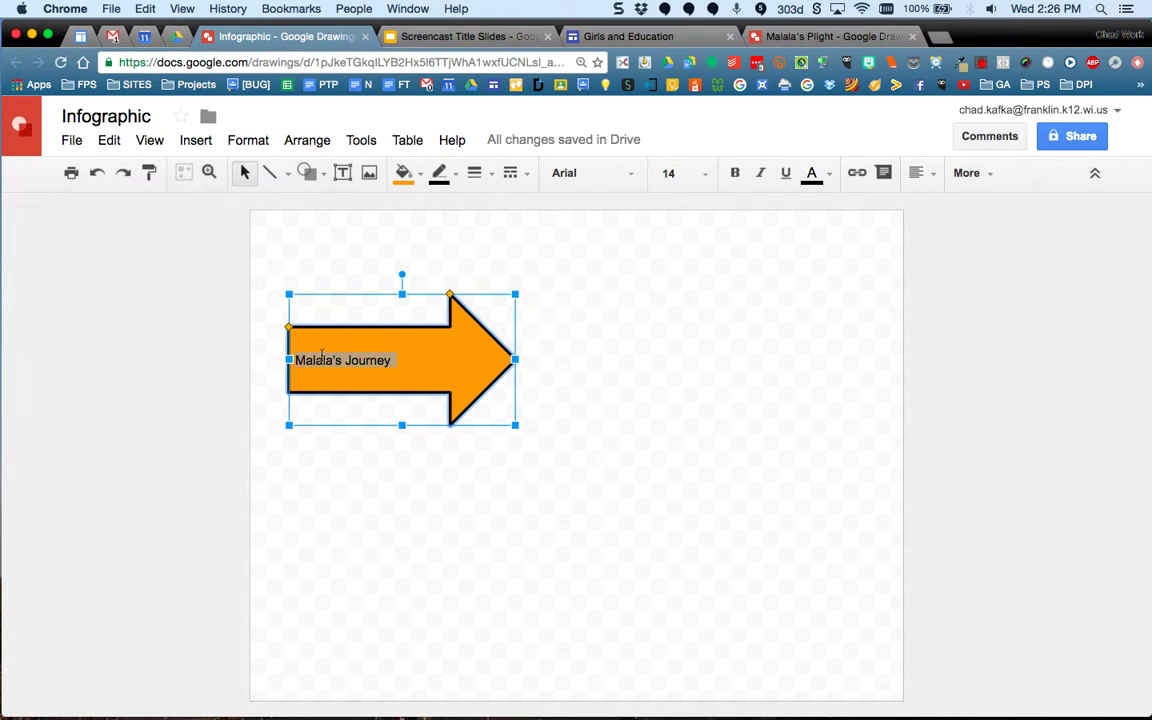
click(604, 176)
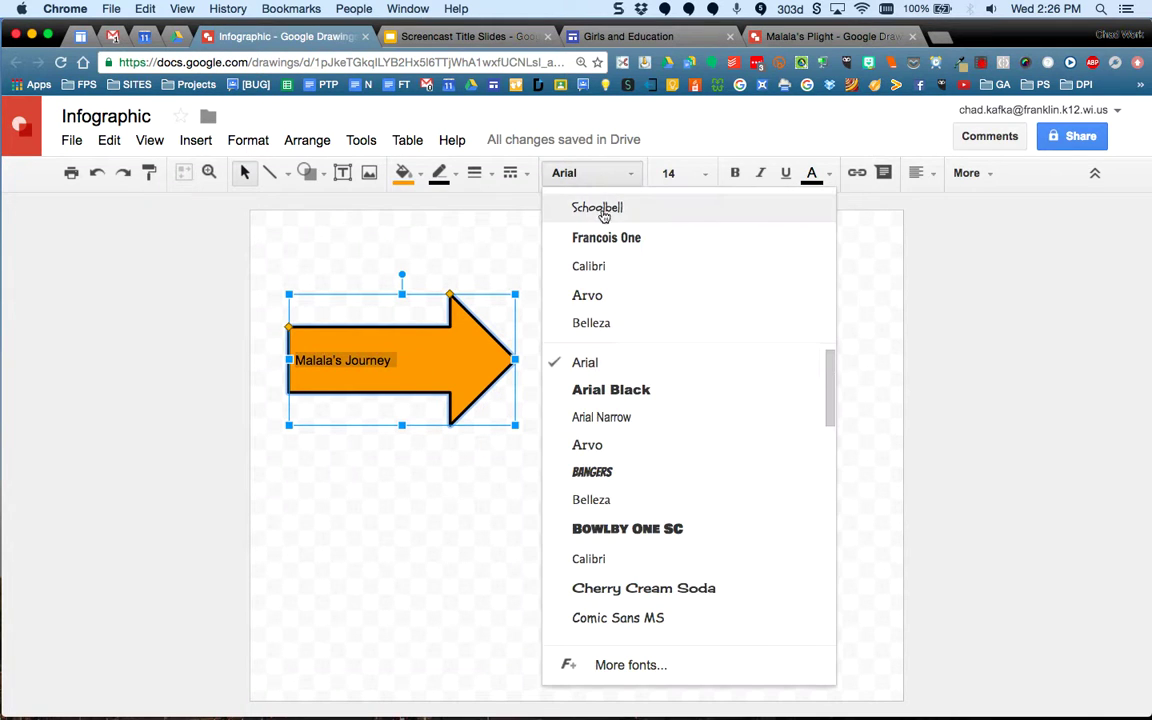
click(605, 212)
click(694, 176)
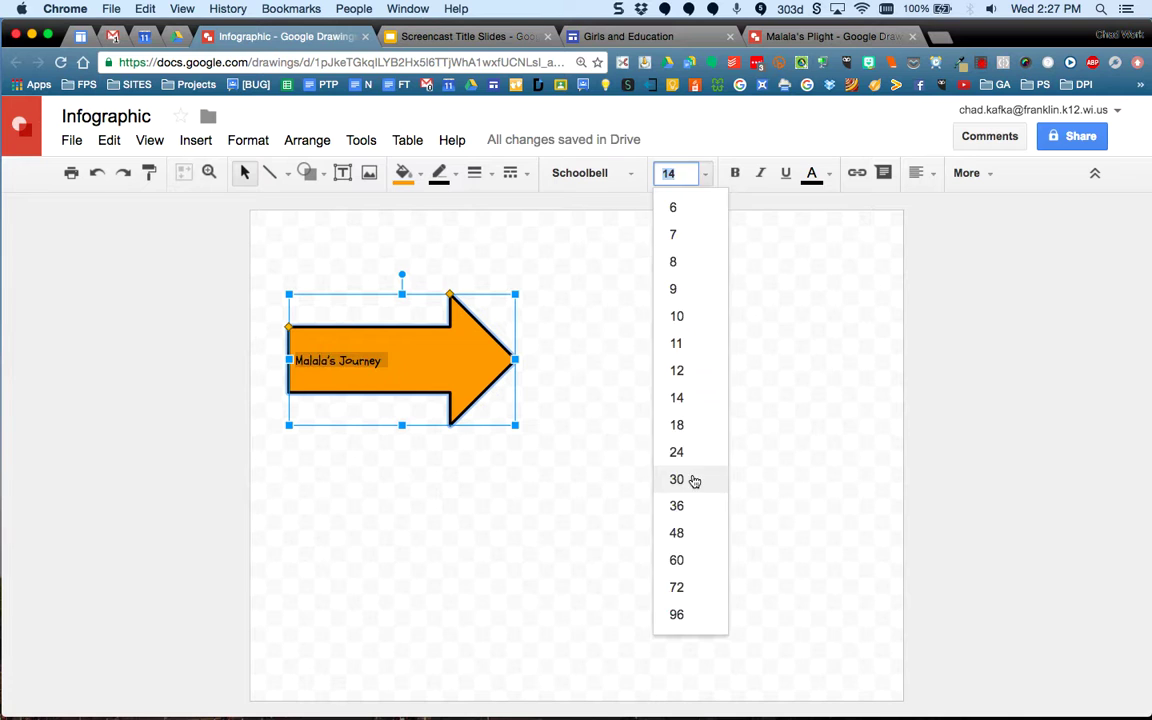
click(690, 478)
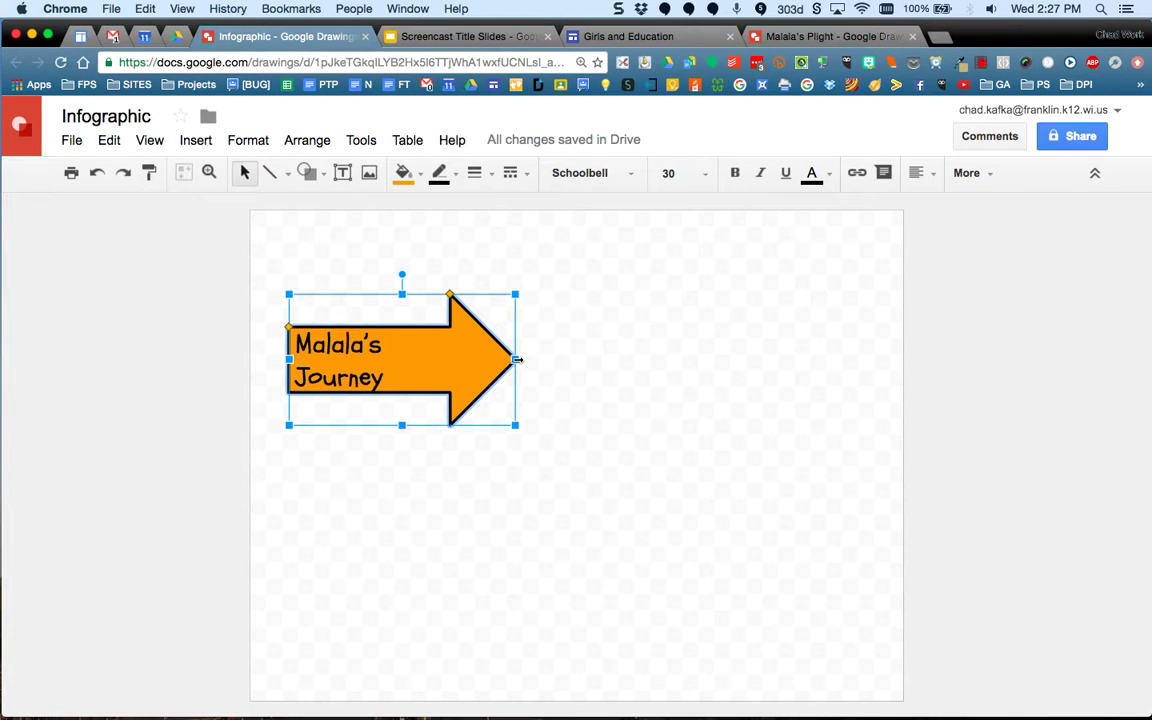
Widen the arrow so the label fits one line, and make the label centred, bold and italic.
drag(515, 358, 518, 320)
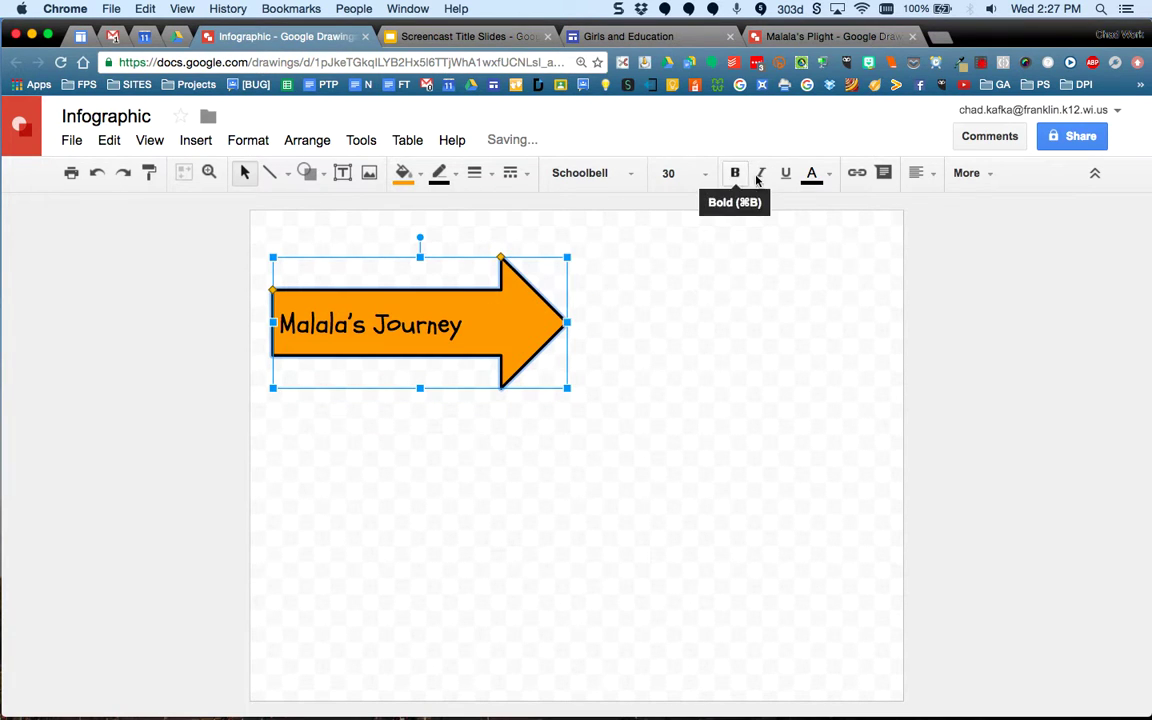
click(919, 174)
click(951, 208)
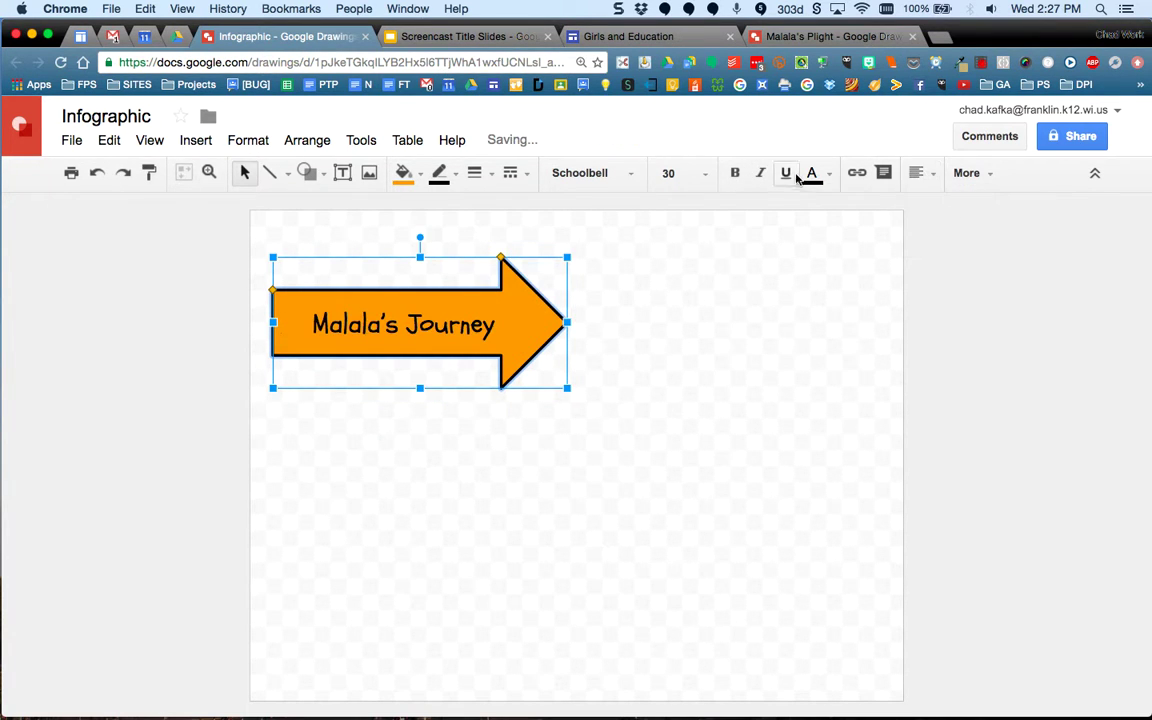
click(735, 173)
click(761, 174)
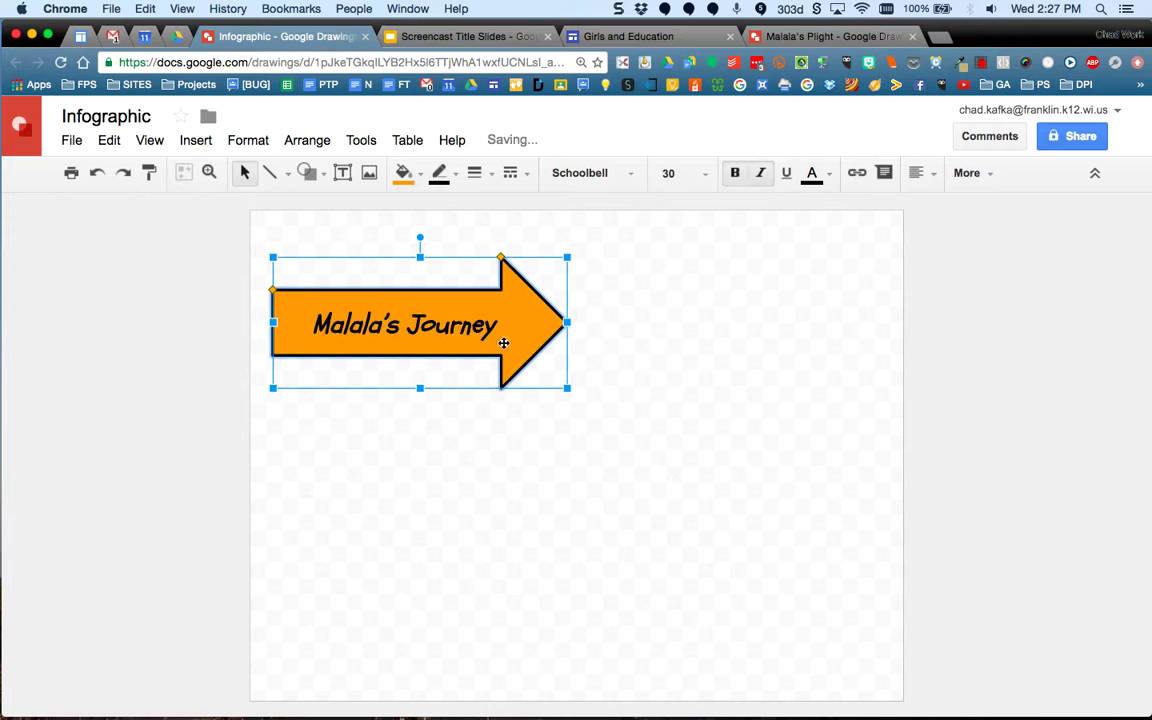
click(395, 440)
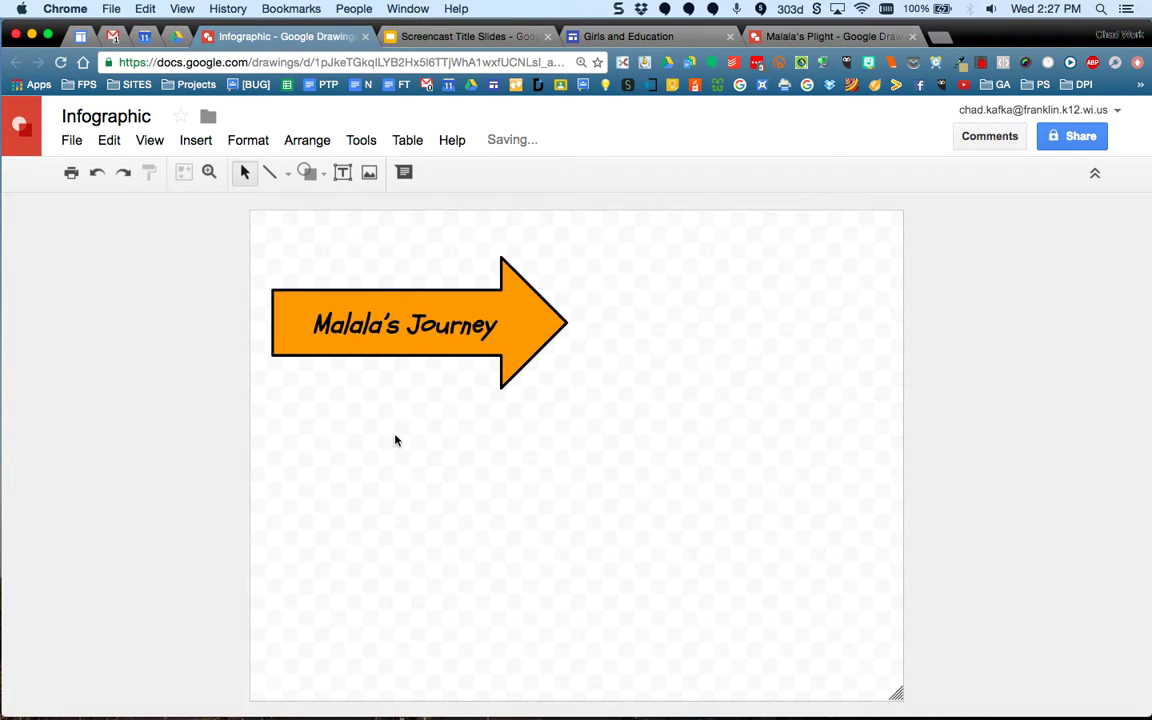
Draw a rounded rectangle beside the arrow and type 'Here are my resources:'.
click(306, 173)
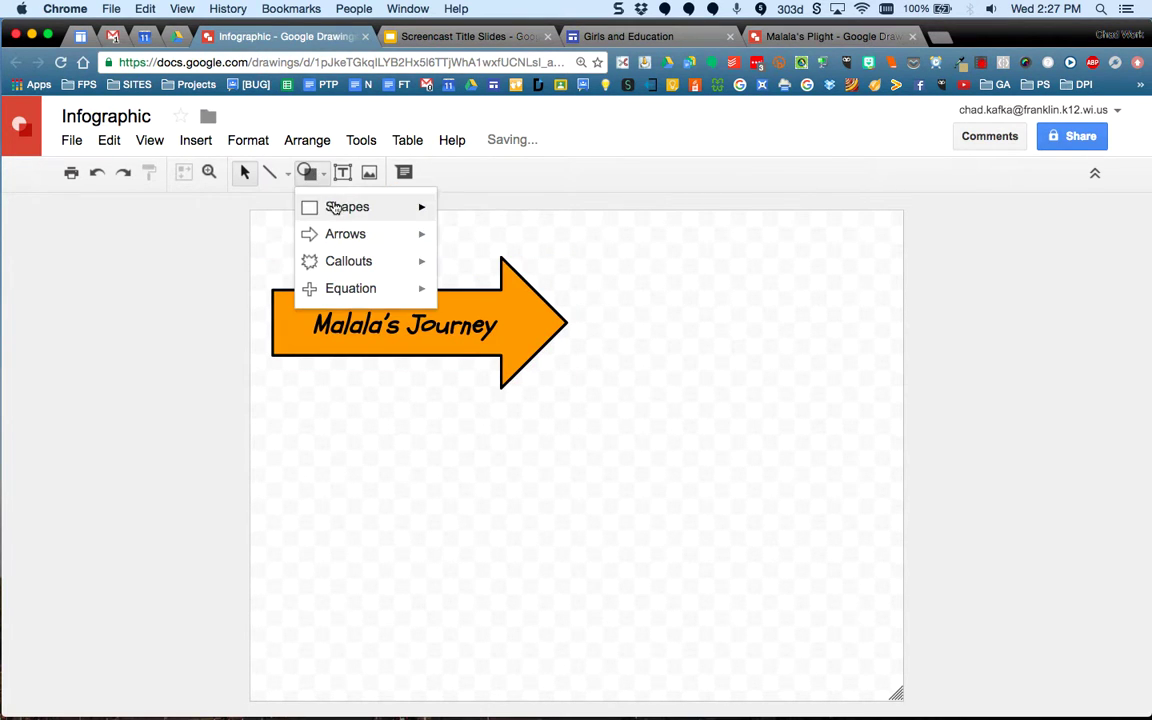
mouse_move(336, 206)
click(476, 218)
drag(558, 257, 854, 403)
double_click(721, 365)
text(Here a)
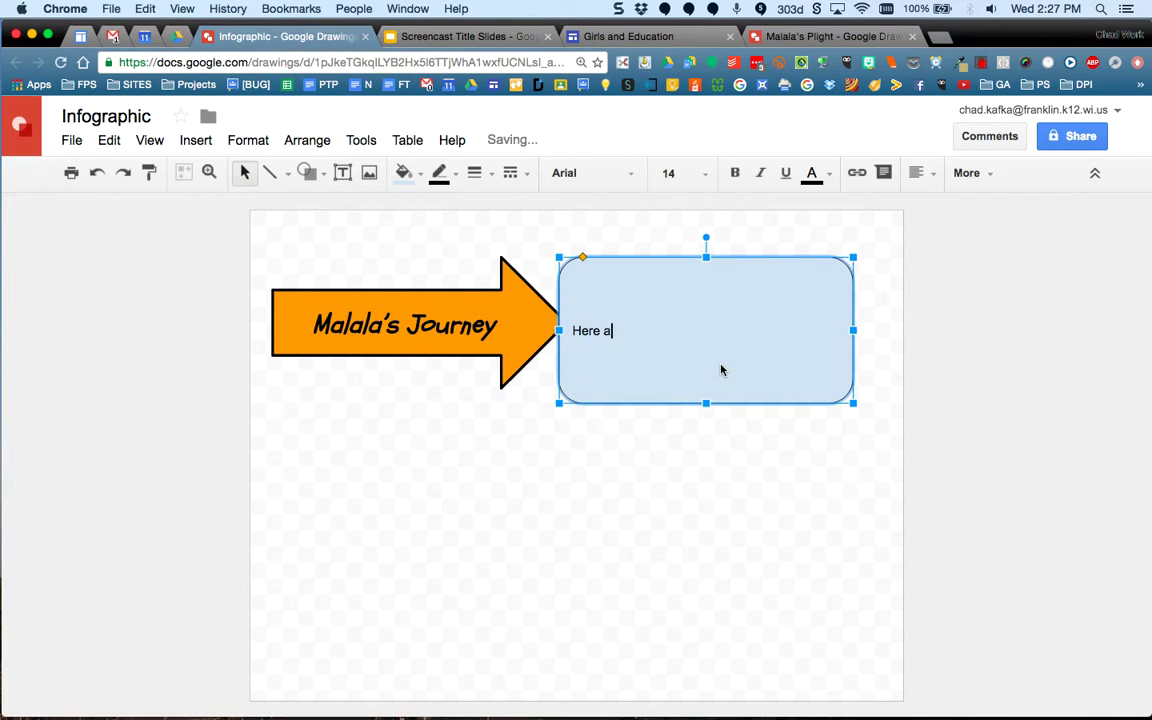
text(re my resources:)
key(Return)
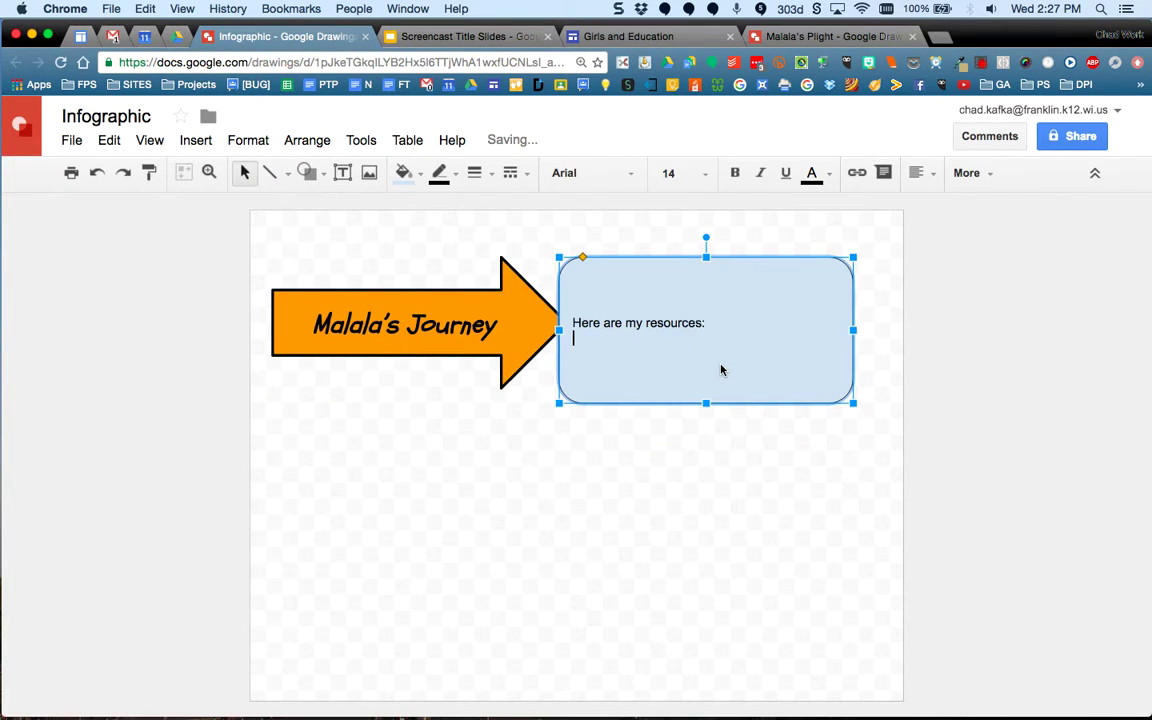
Add bulleted lines Item 1, Item 2 and Item 3 below the heading.
text(Item)
key(BackSpace)
key(BackSpace)
key(BackSpace)
click(924, 174)
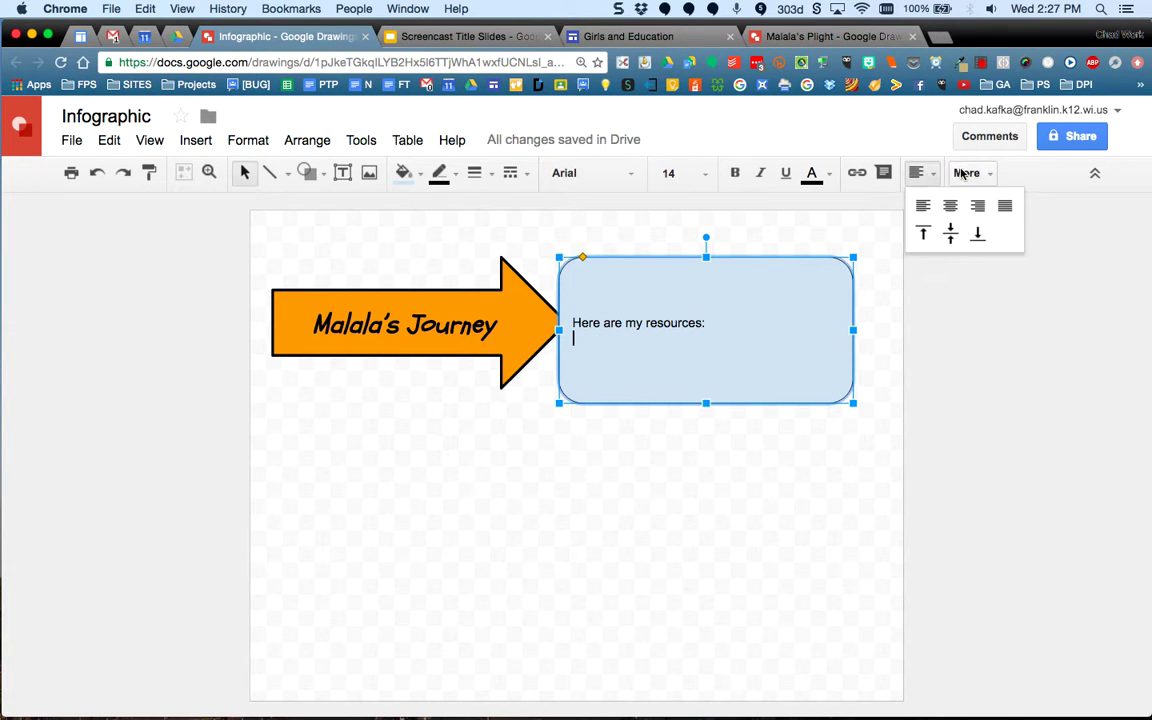
click(963, 174)
click(881, 211)
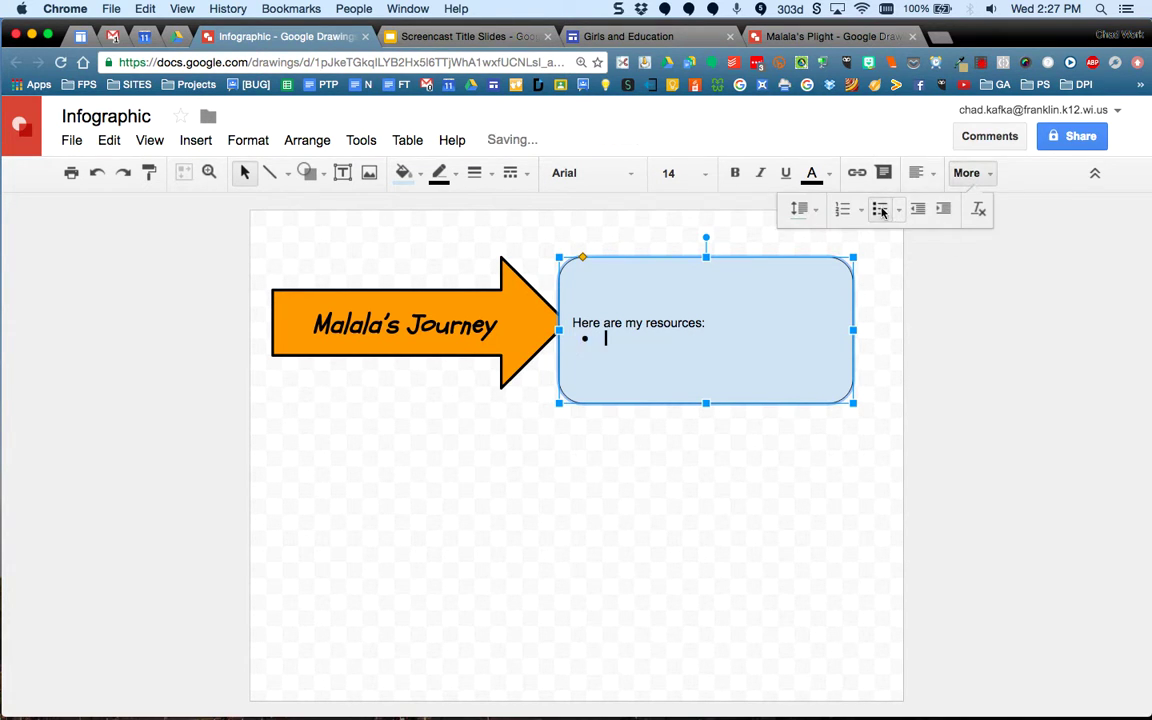
text(tem 1)
key(Return)
text(Item 2)
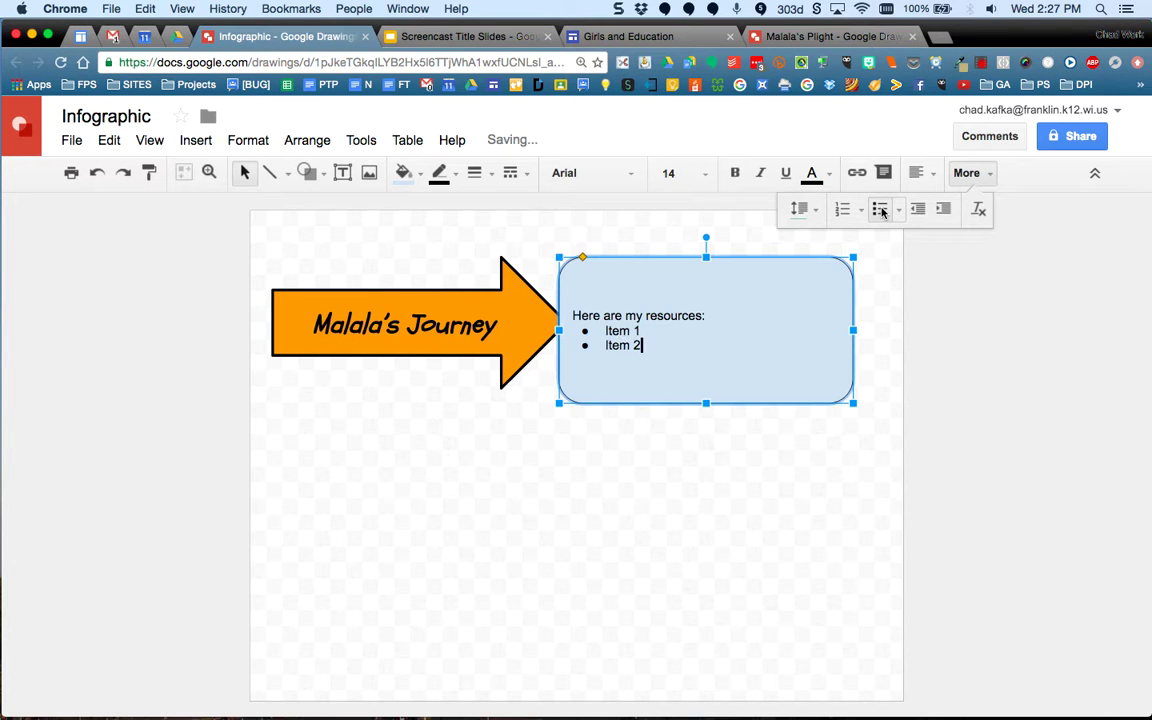
key(Return)
text(Item 3)
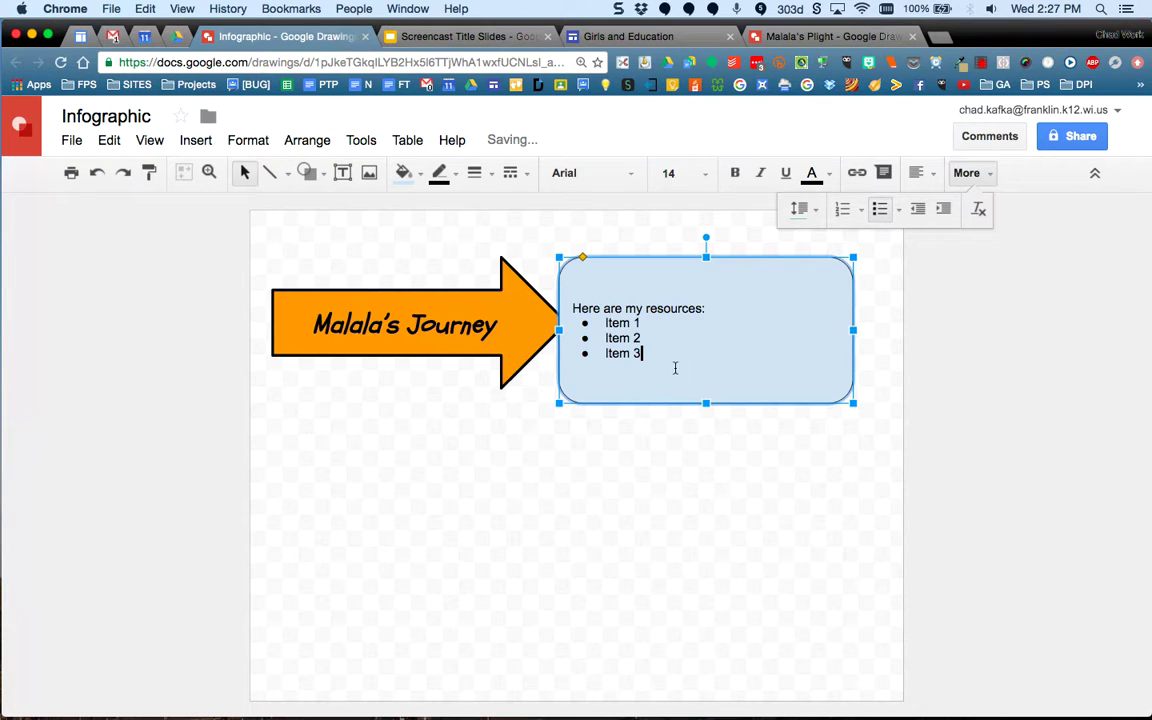
Set all the box text to 24-pt Schoolbell and move the box toward the arrow.
key(super+a)
click(676, 174)
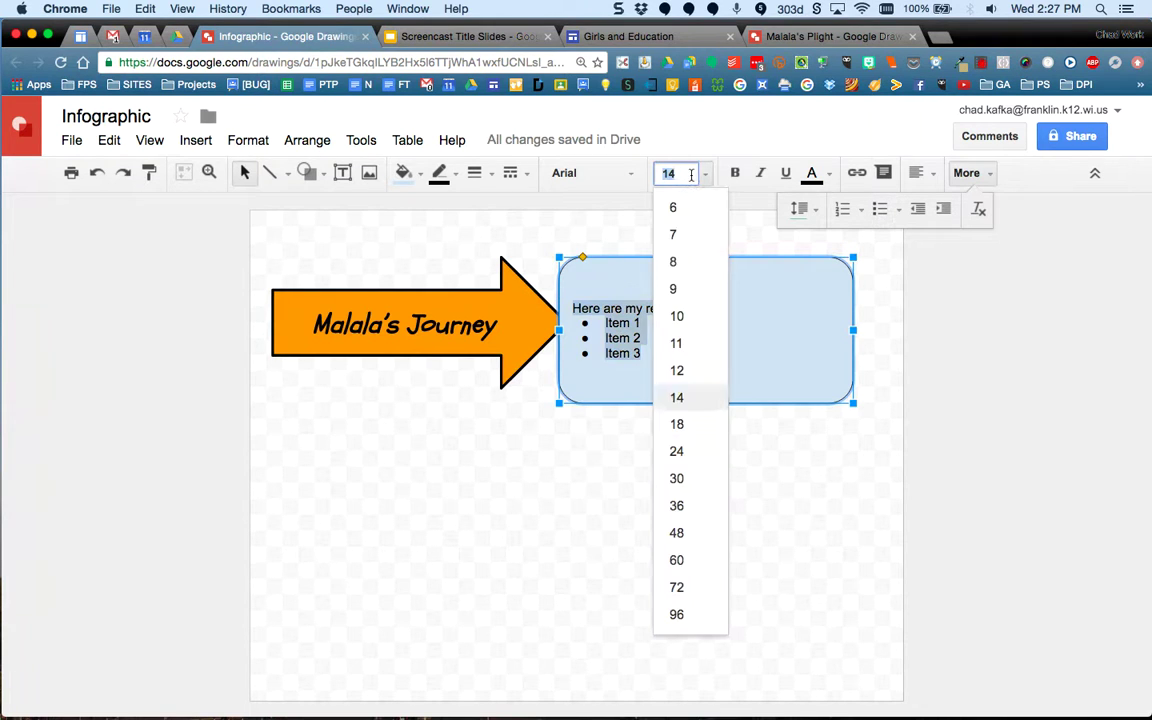
click(684, 451)
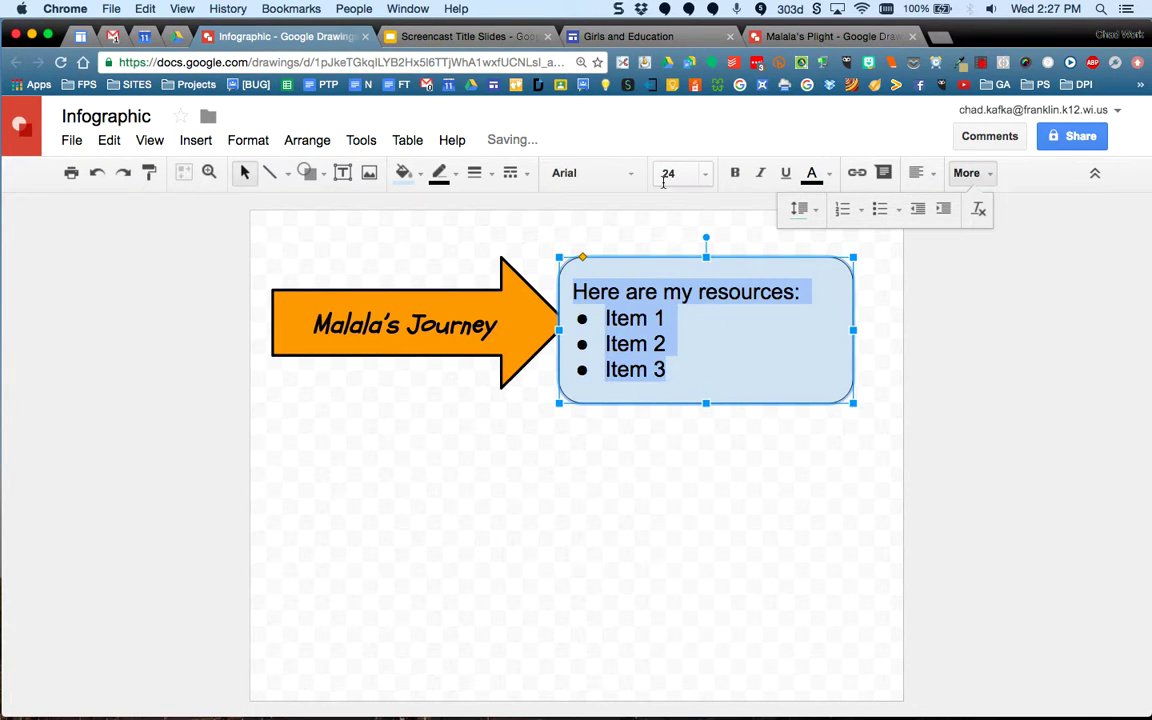
click(600, 173)
click(617, 206)
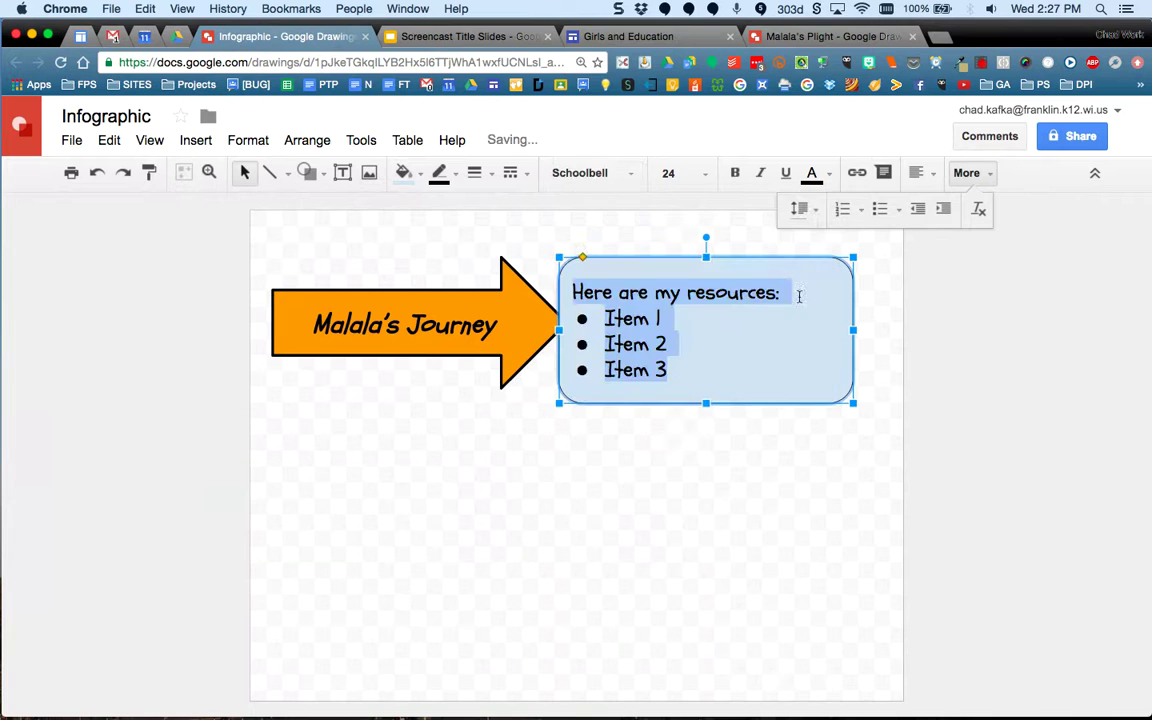
drag(594, 259, 501, 297)
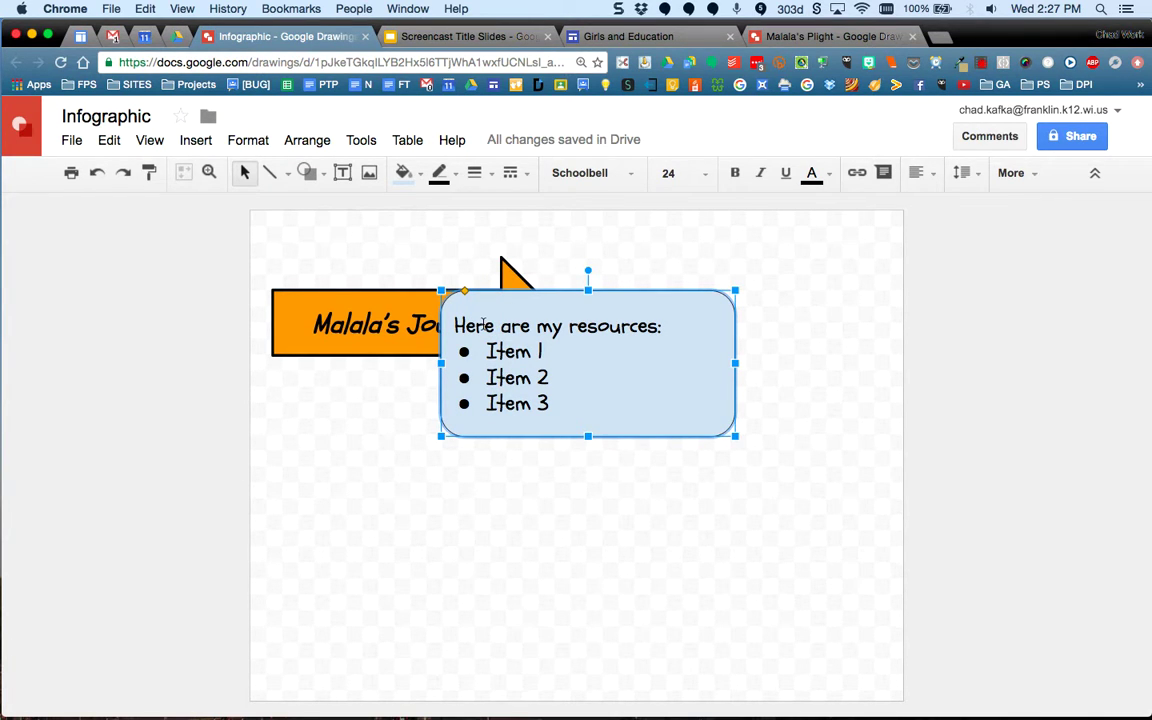
Send the resources box to back and position it beside the arrow tip.
right_click(540, 303)
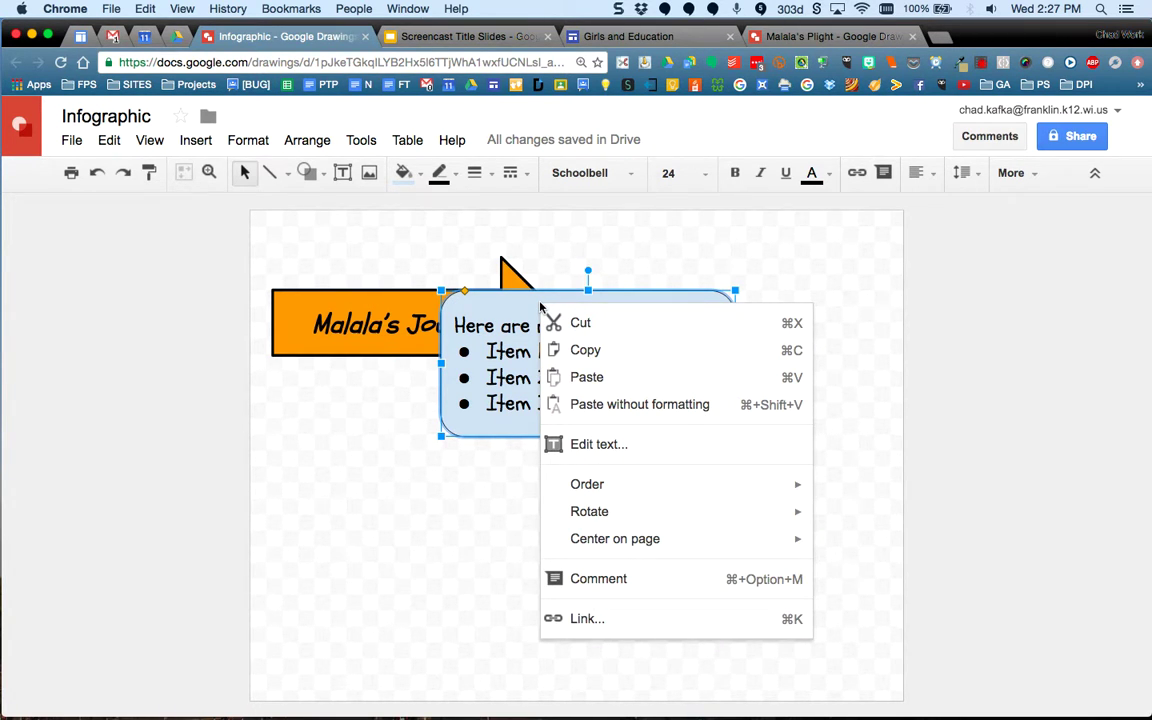
mouse_move(582, 485)
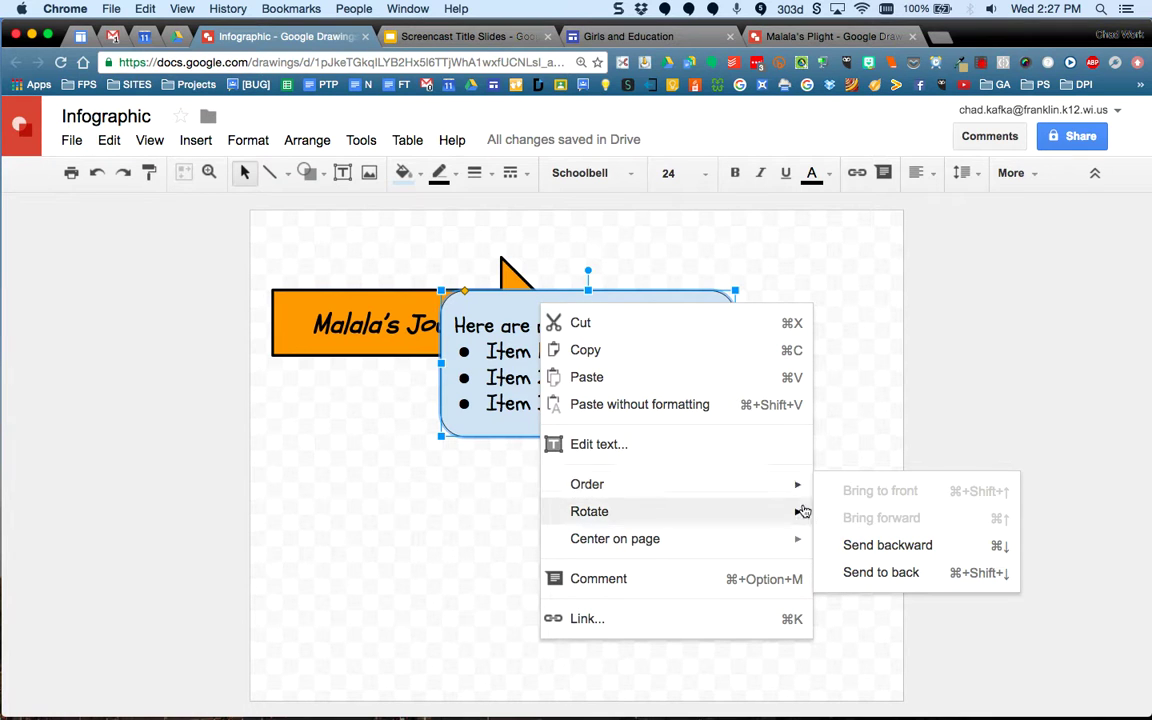
click(877, 575)
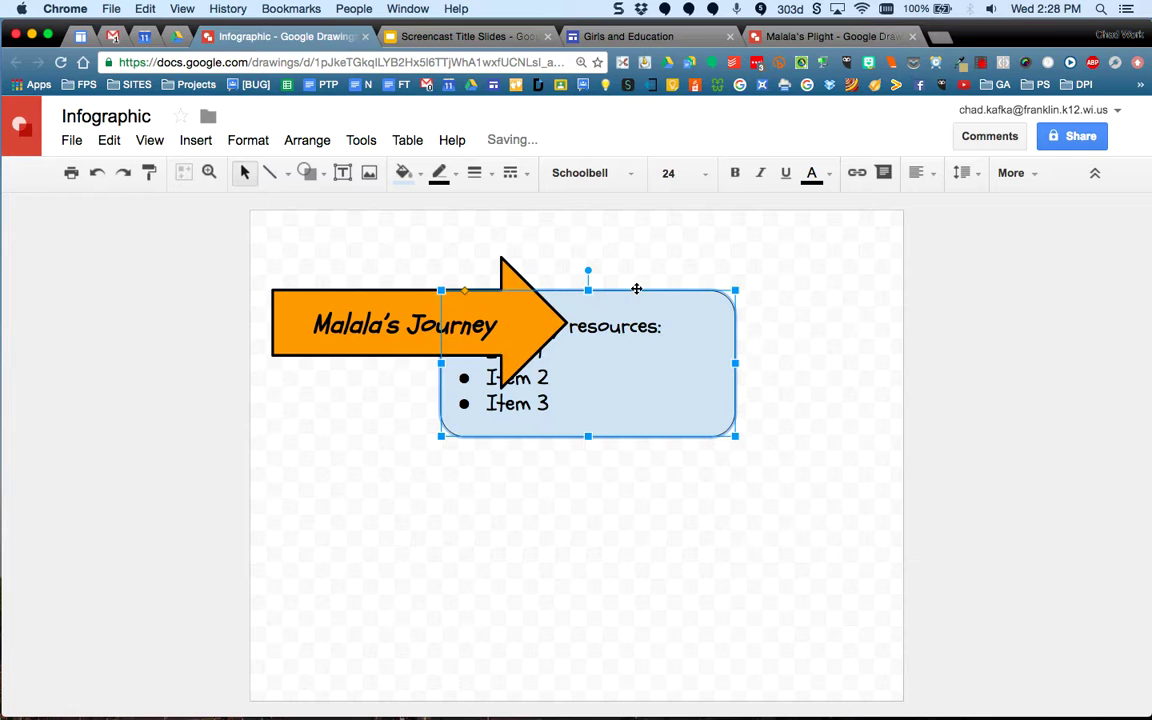
drag(622, 300, 725, 259)
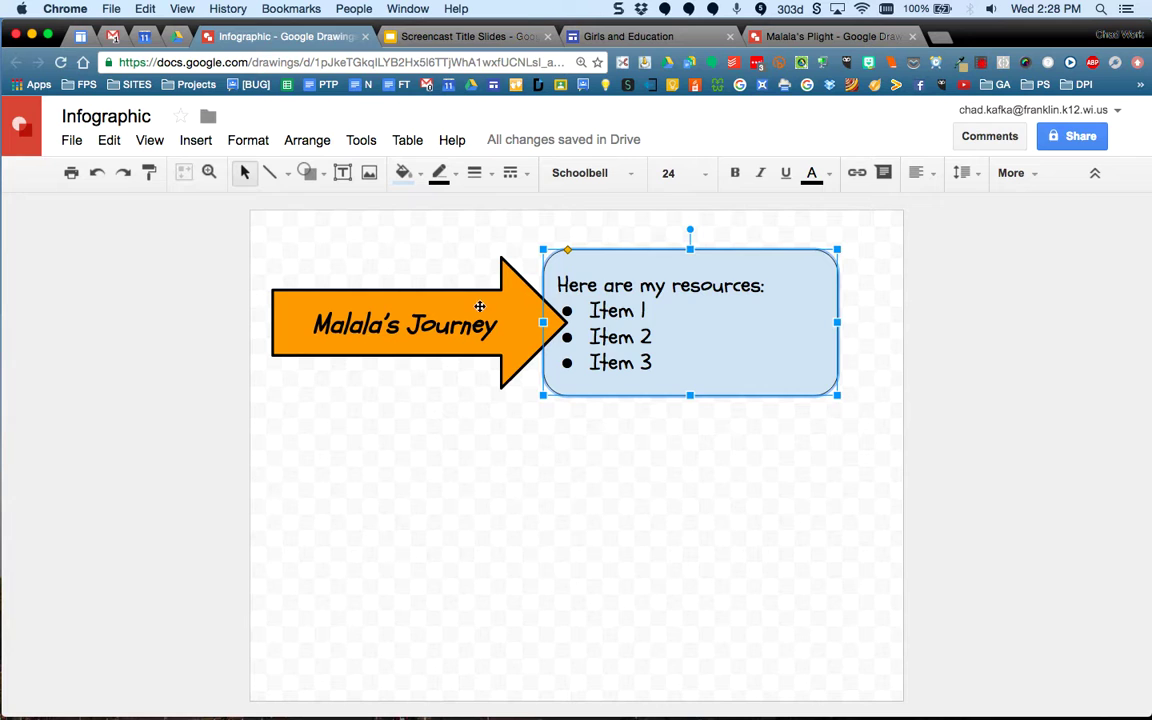
click(576, 484)
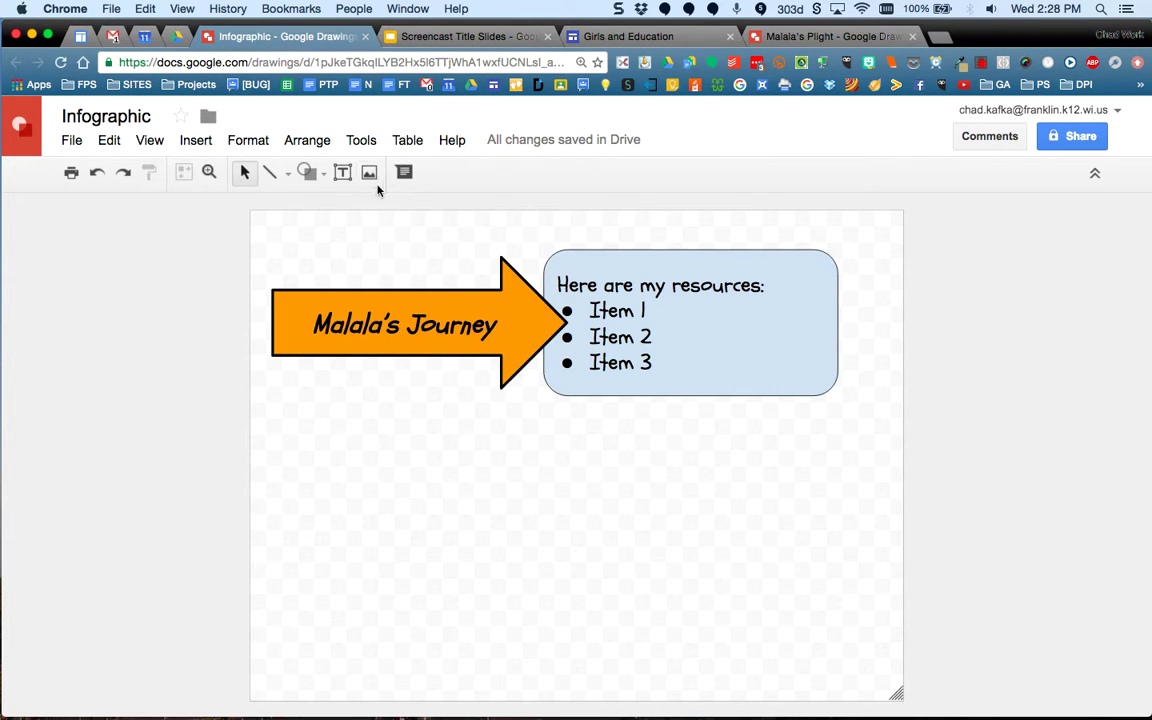
Draw a text box below the arrow, discard it, and open the Insert image dialog.
click(343, 173)
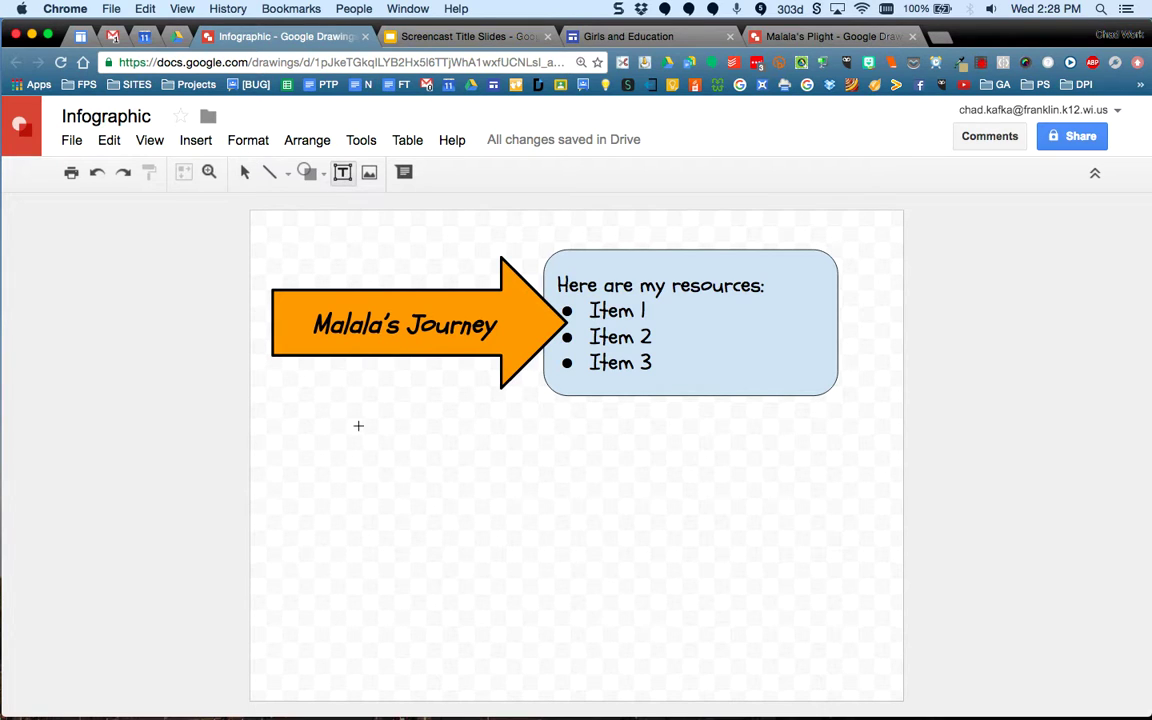
drag(317, 385, 555, 502)
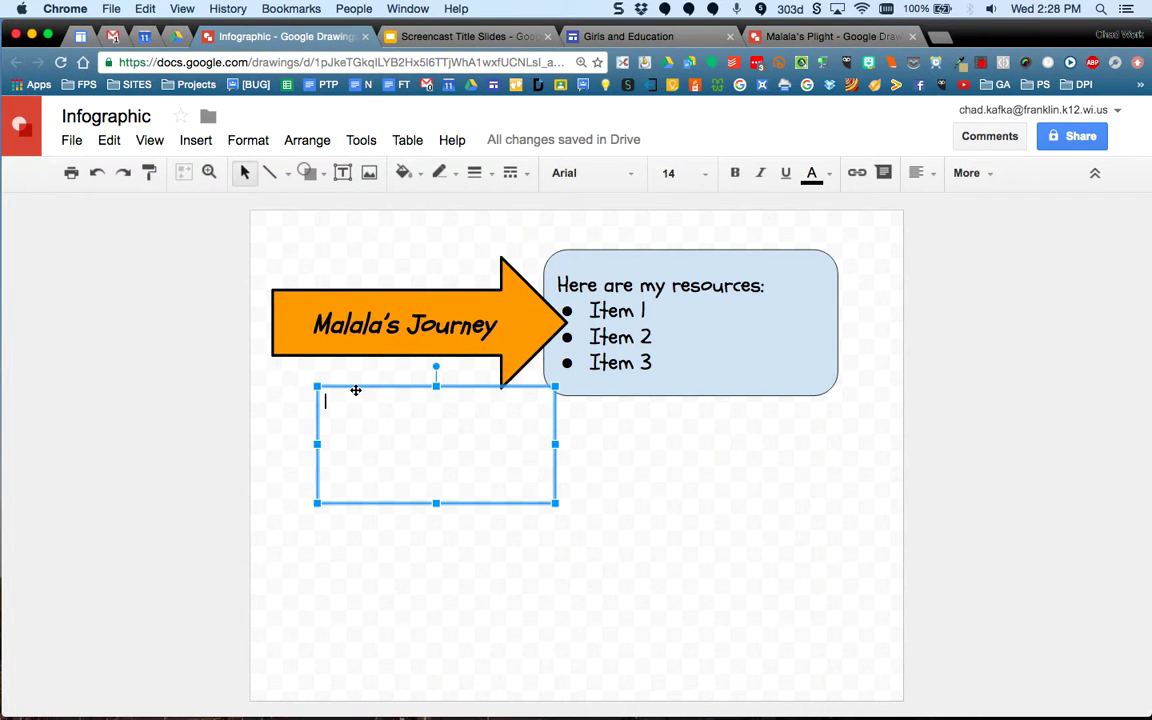
key(Escape)
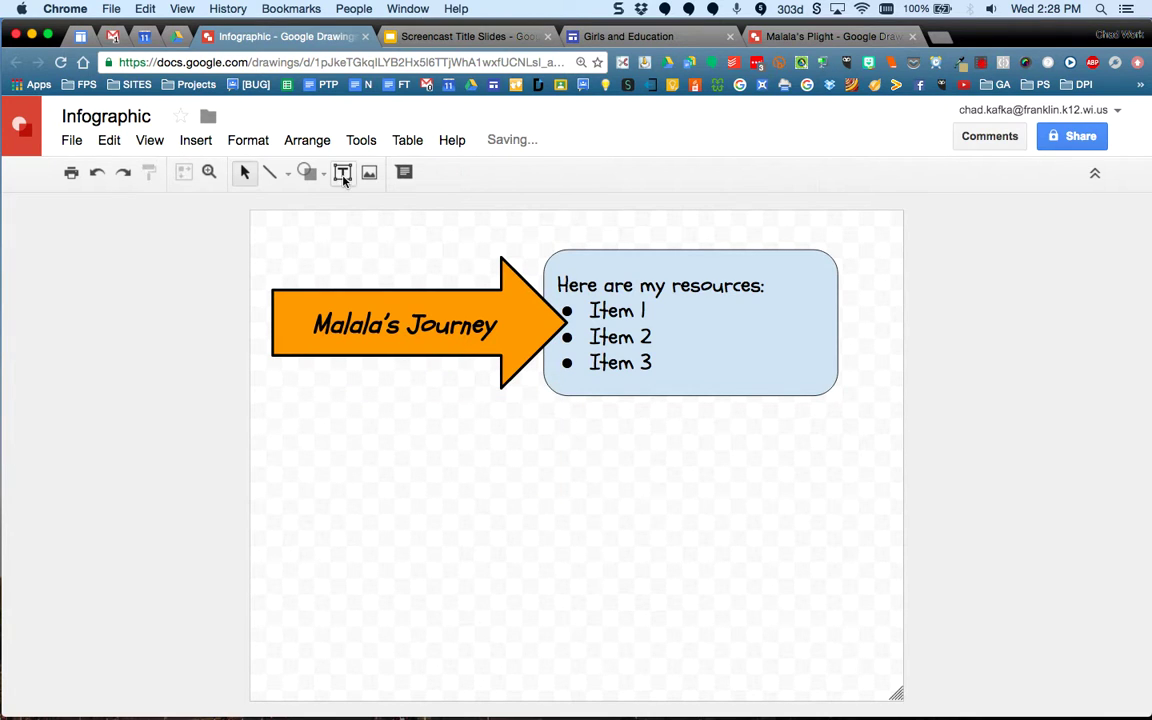
click(367, 176)
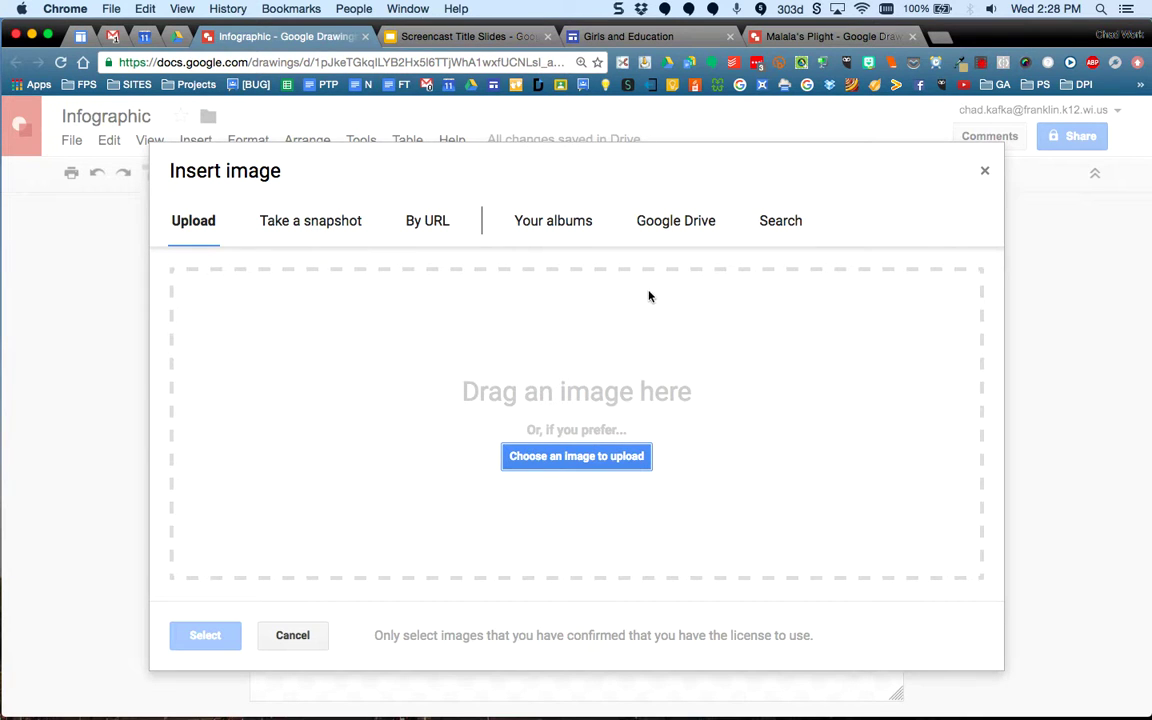
Search Google images for 'women in education' from the Insert Image dialog.
click(782, 228)
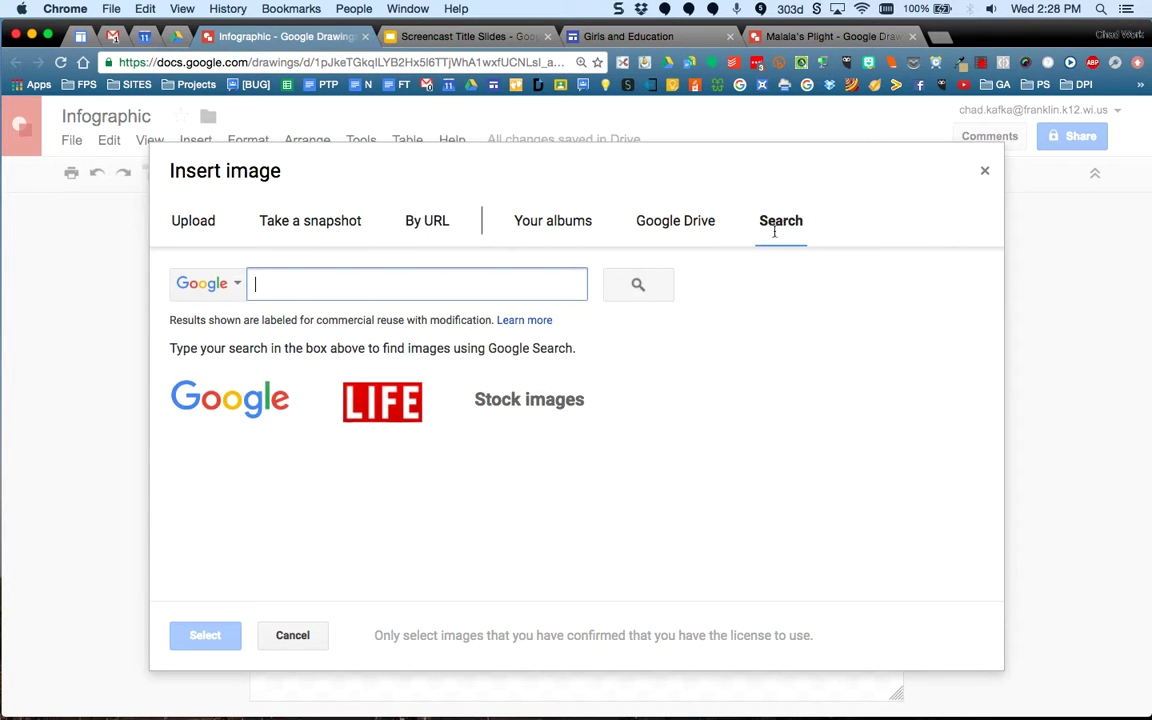
click(211, 285)
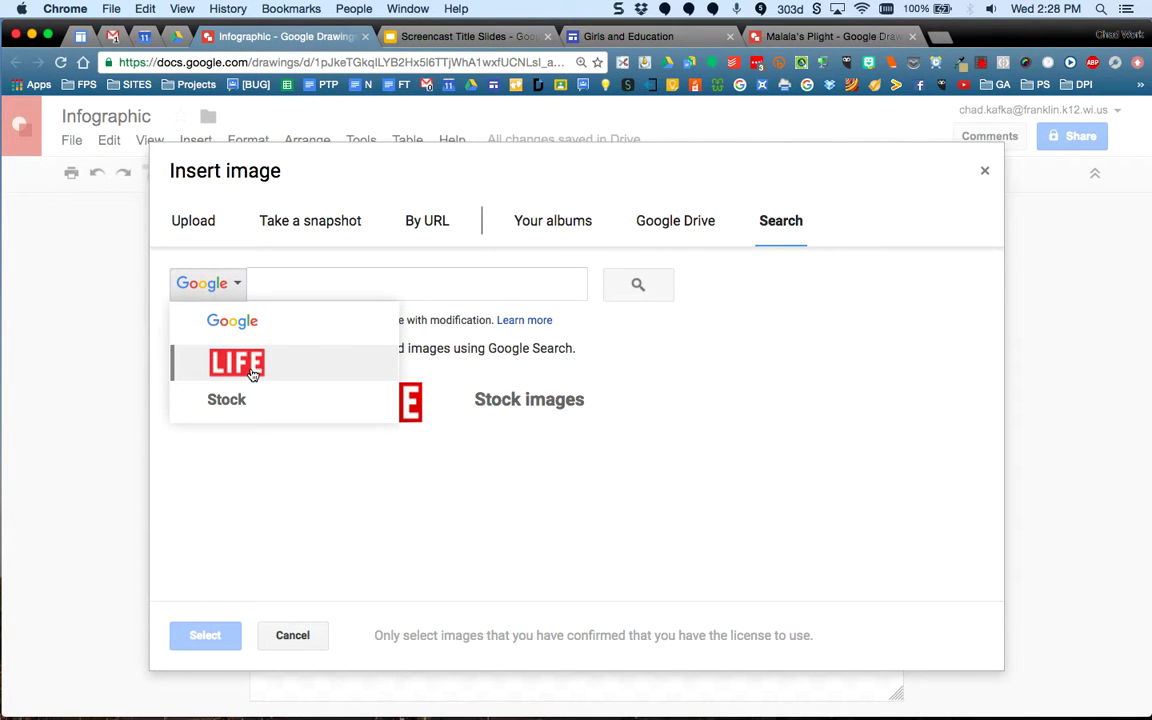
click(287, 286)
text(women in education)
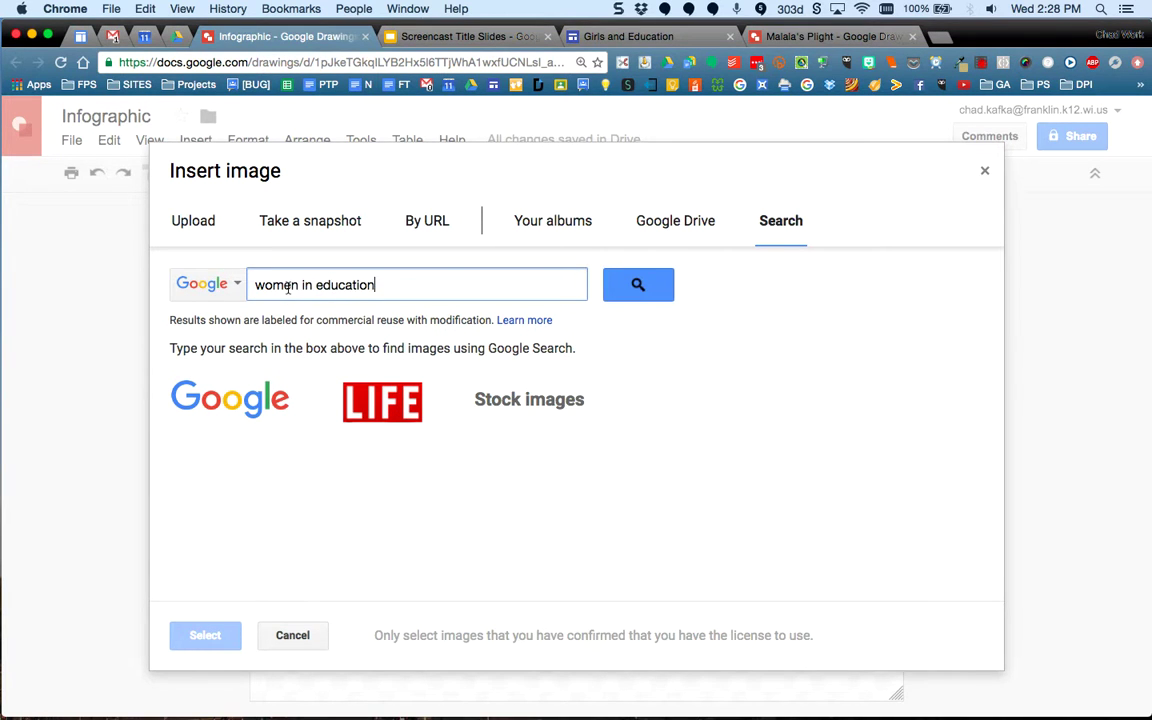
key(Return)
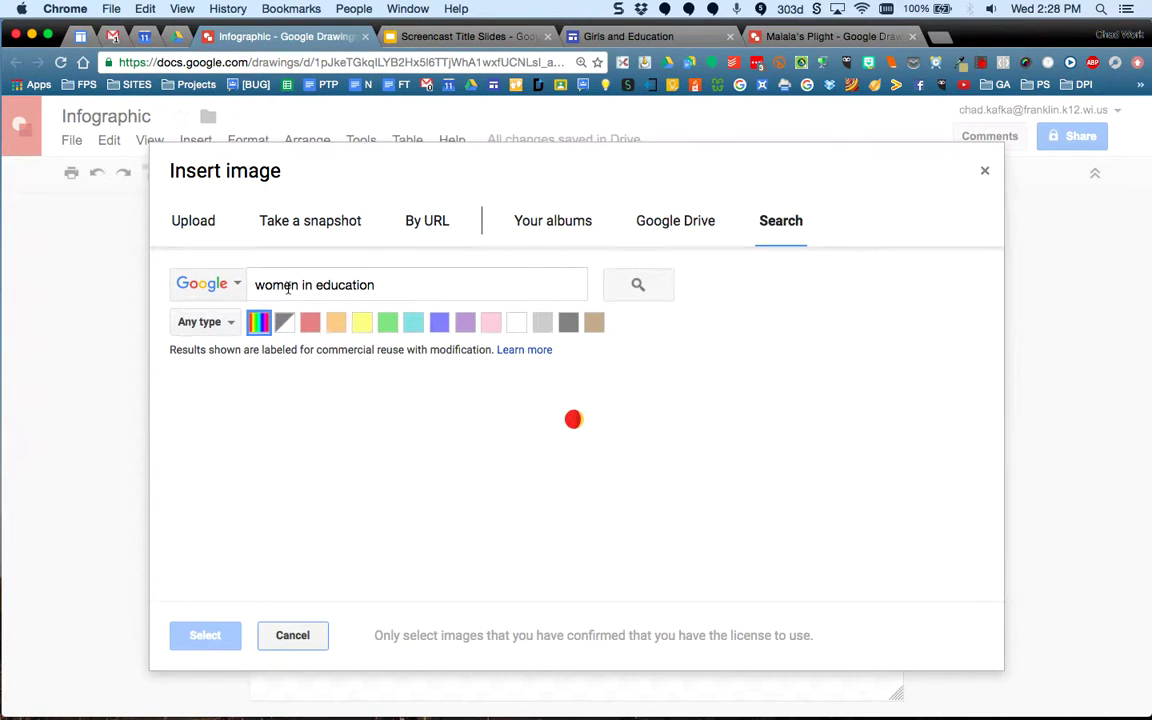
Insert the photo of students gathered around a classroom table into the drawing.
scroll(452, 435, down, 6)
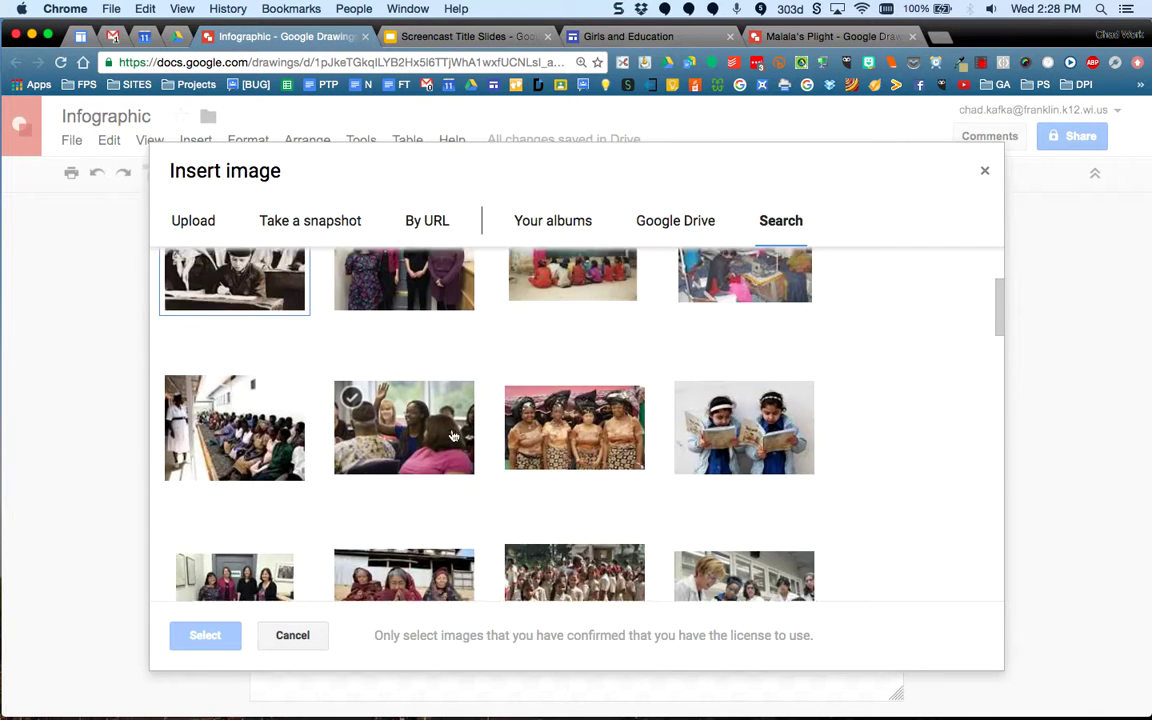
scroll(452, 435, up, 3)
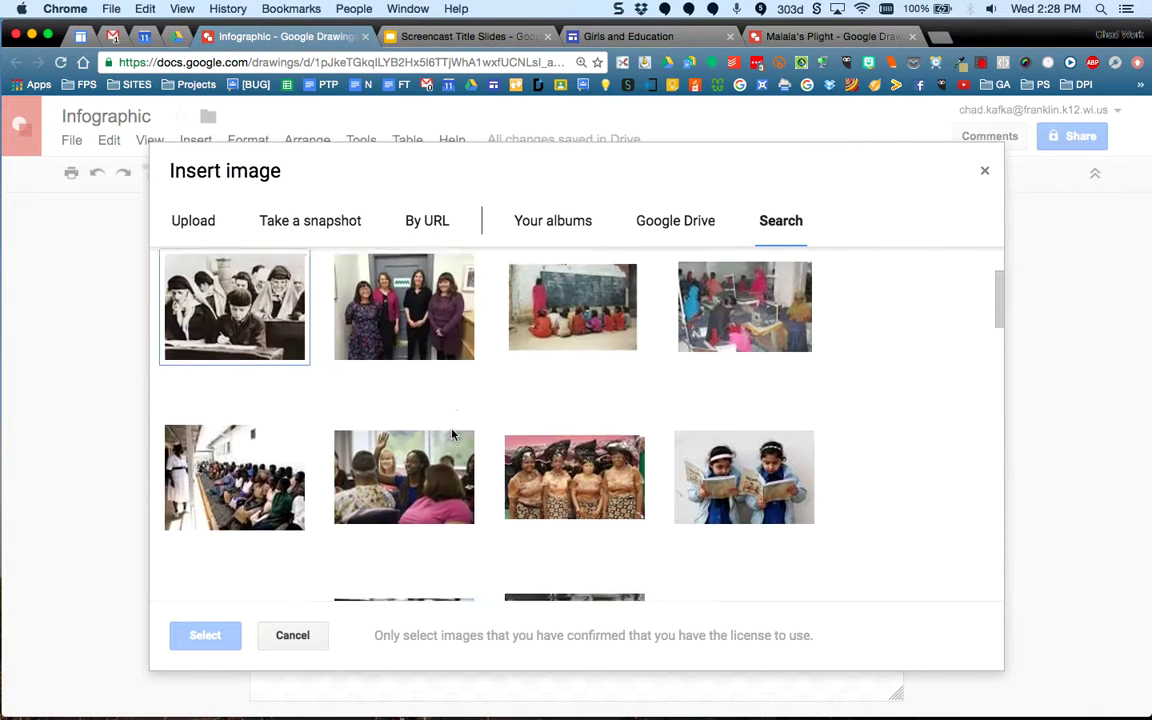
scroll(452, 435, down, 8)
scroll(452, 433, down, 4)
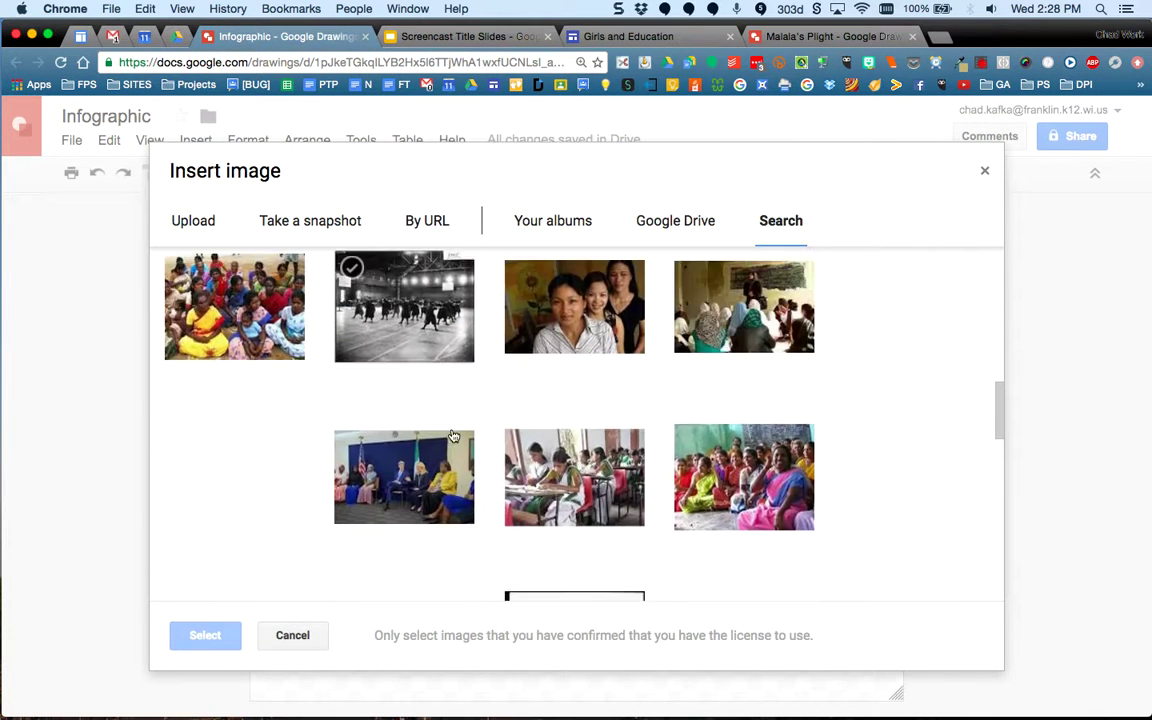
scroll(453, 436, down, 2)
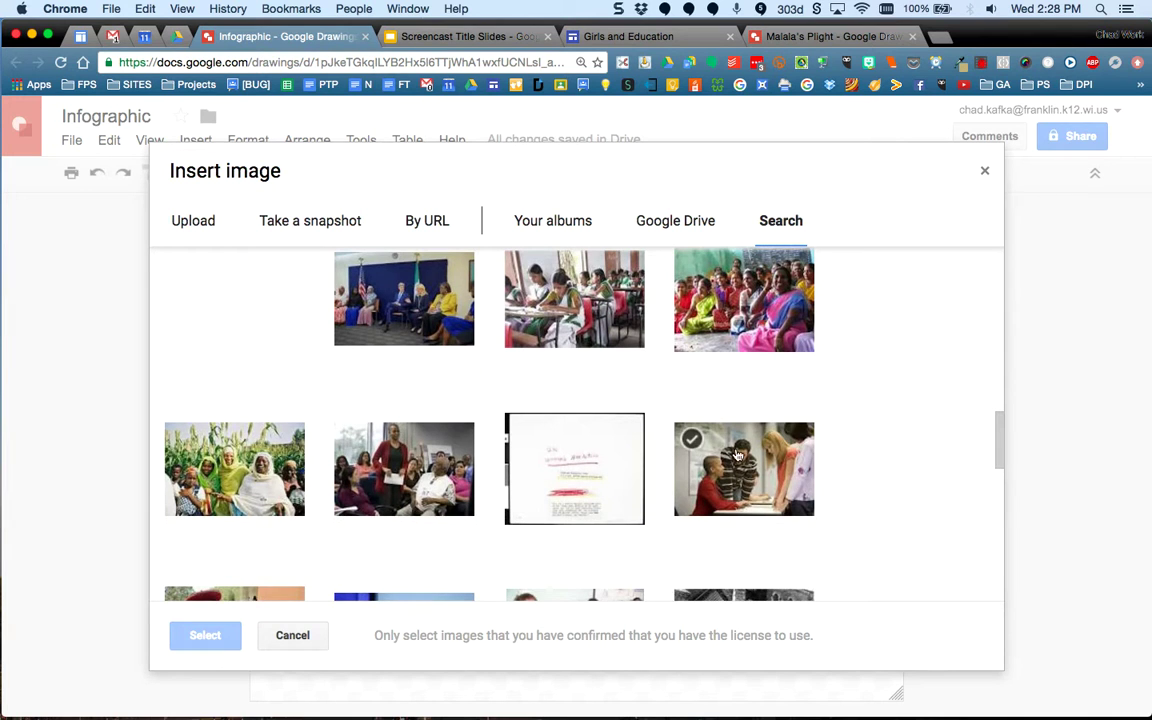
click(692, 442)
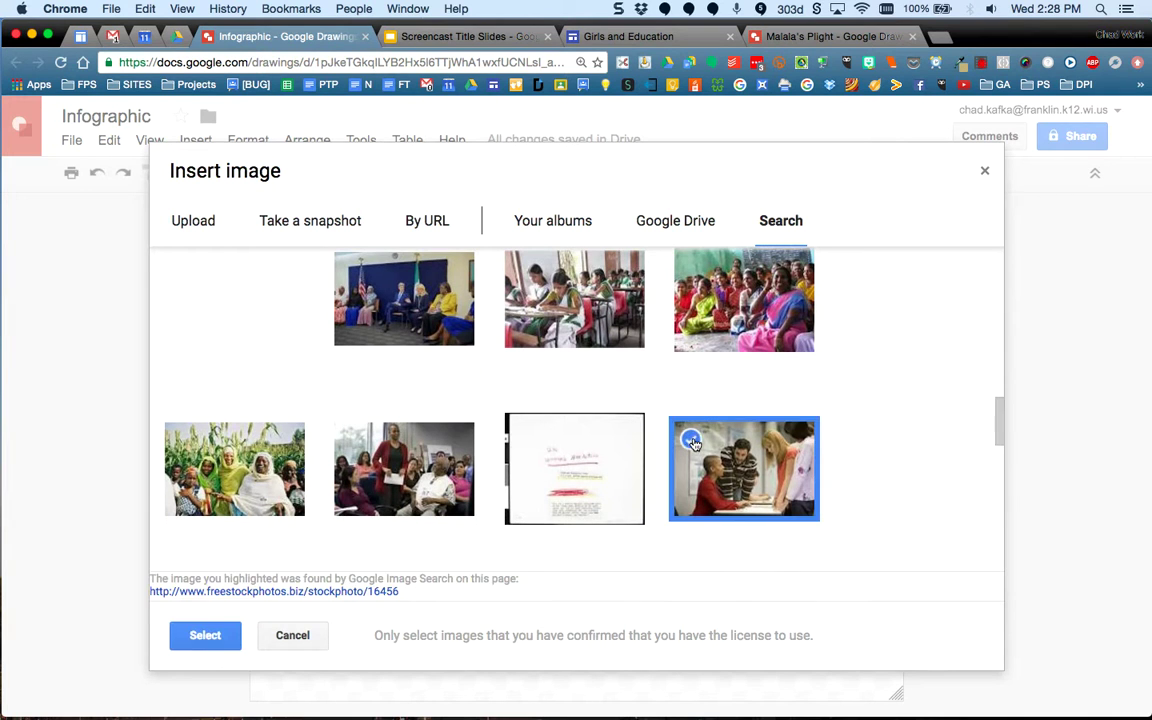
click(207, 638)
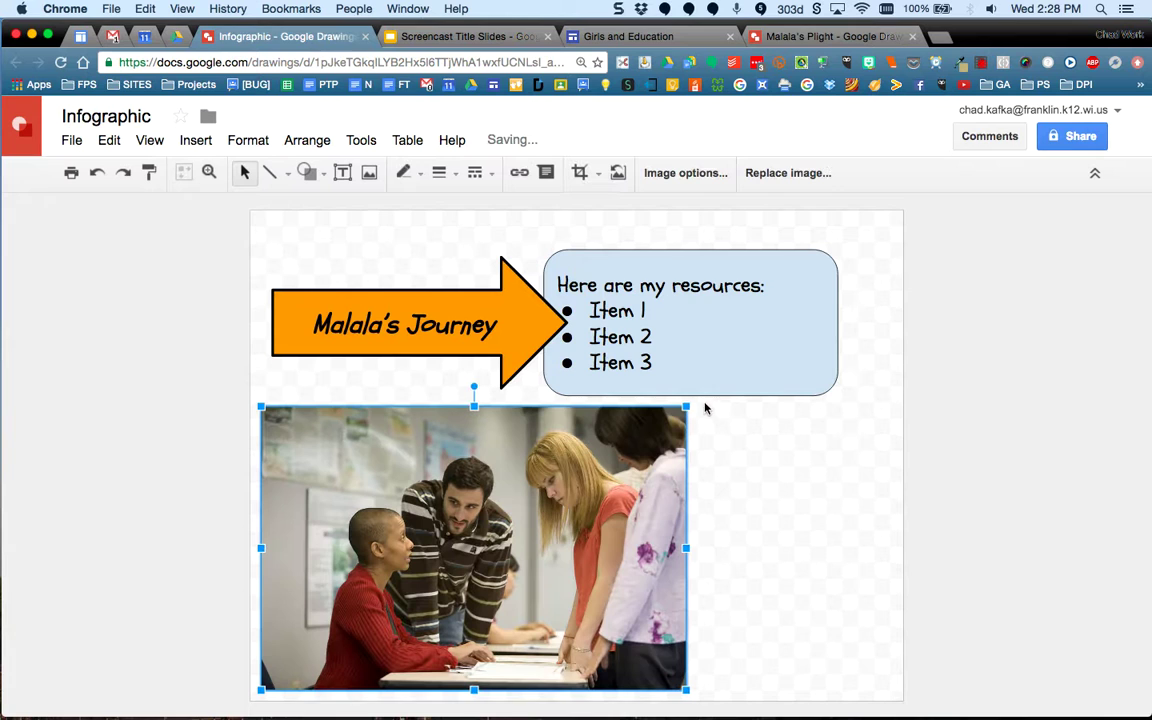
Shrink the classroom photo and place it beneath the arrow tip beside the resources box.
drag(686, 405, 486, 540)
drag(408, 590, 414, 414)
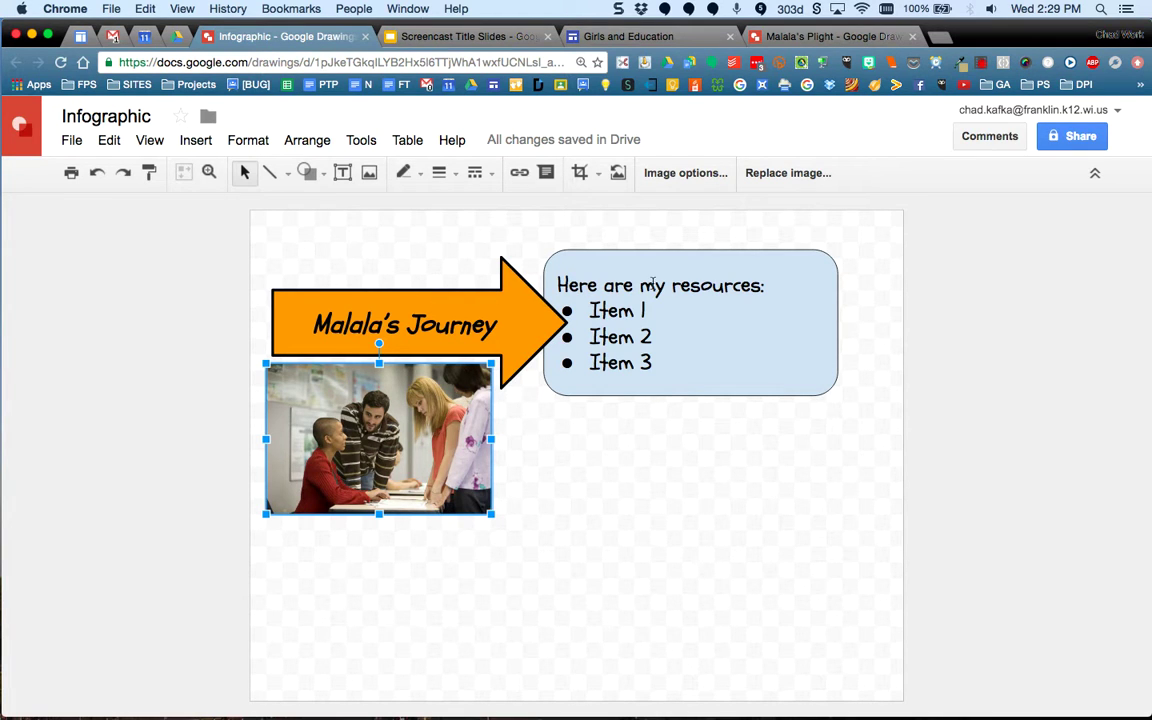
click(710, 442)
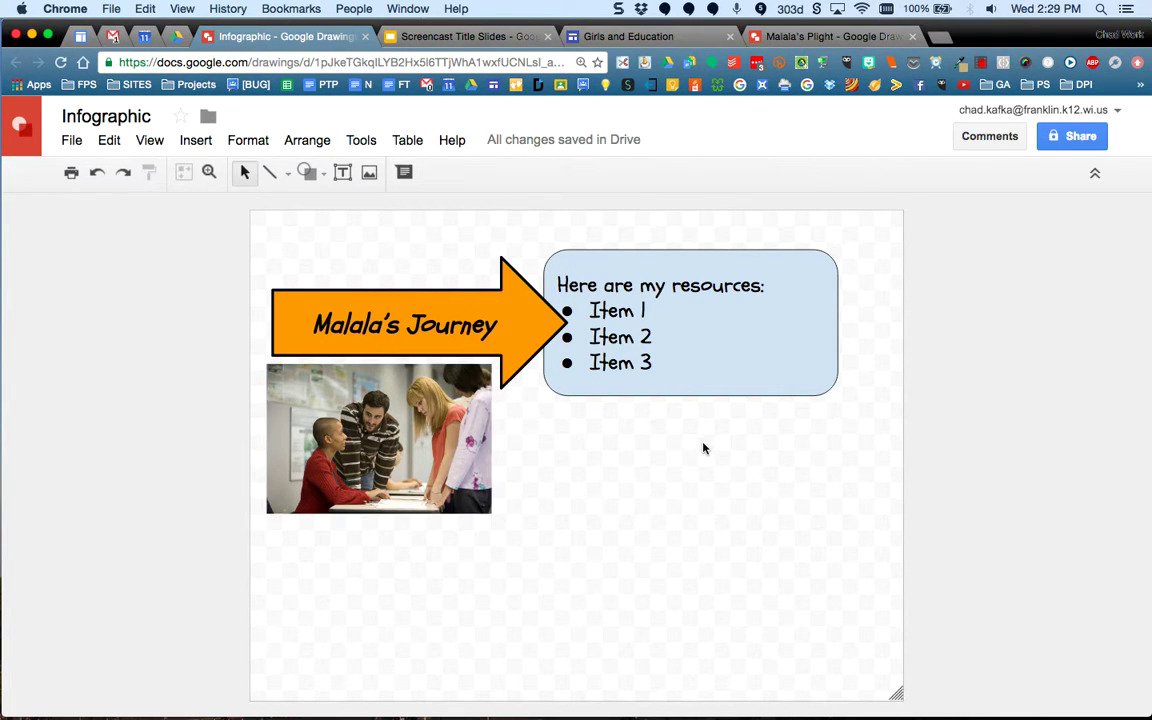
click(429, 438)
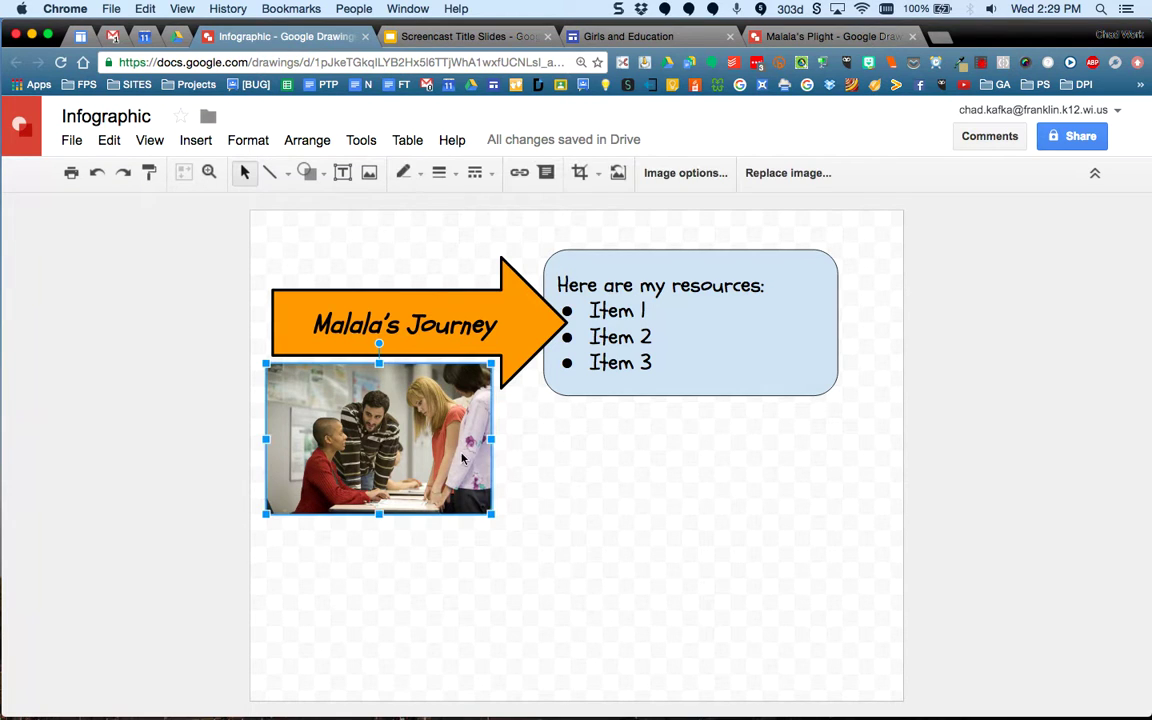
drag(480, 504, 421, 465)
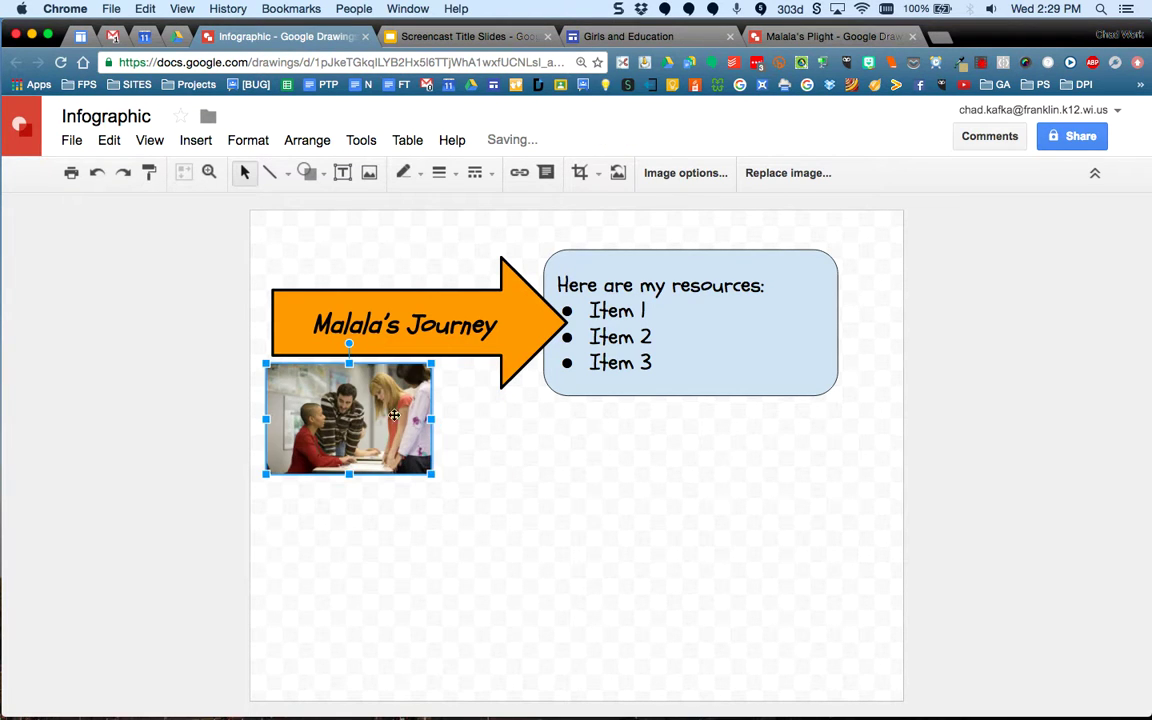
drag(378, 405, 565, 418)
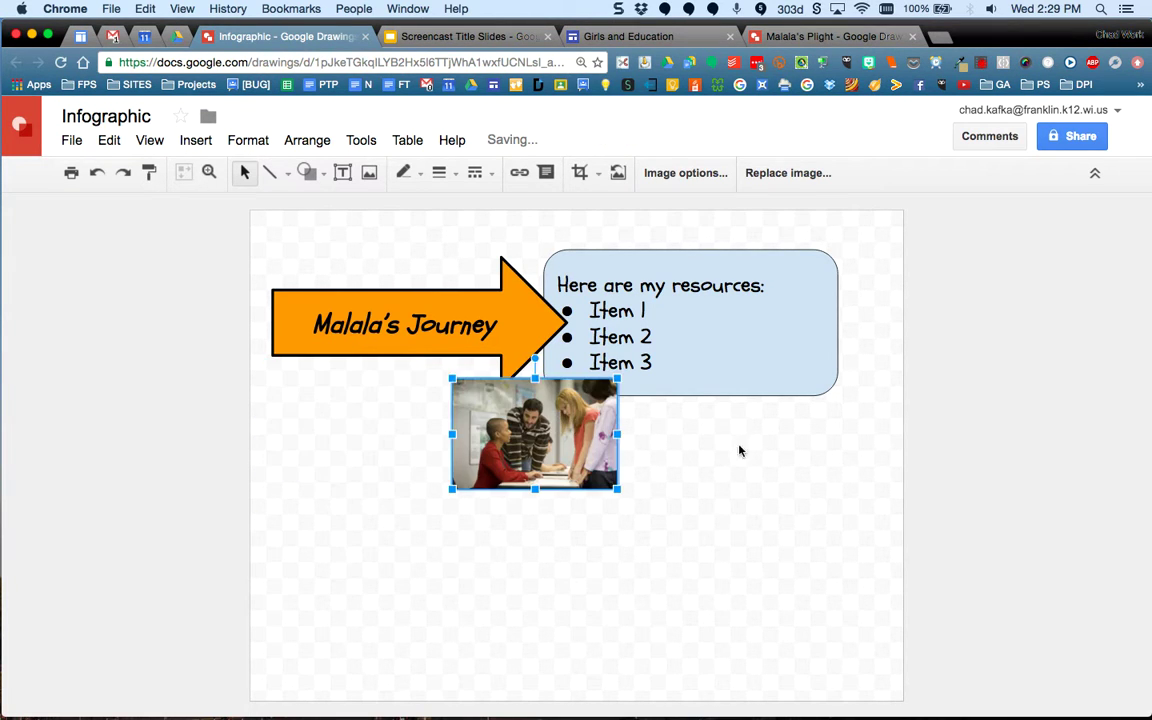
click(745, 470)
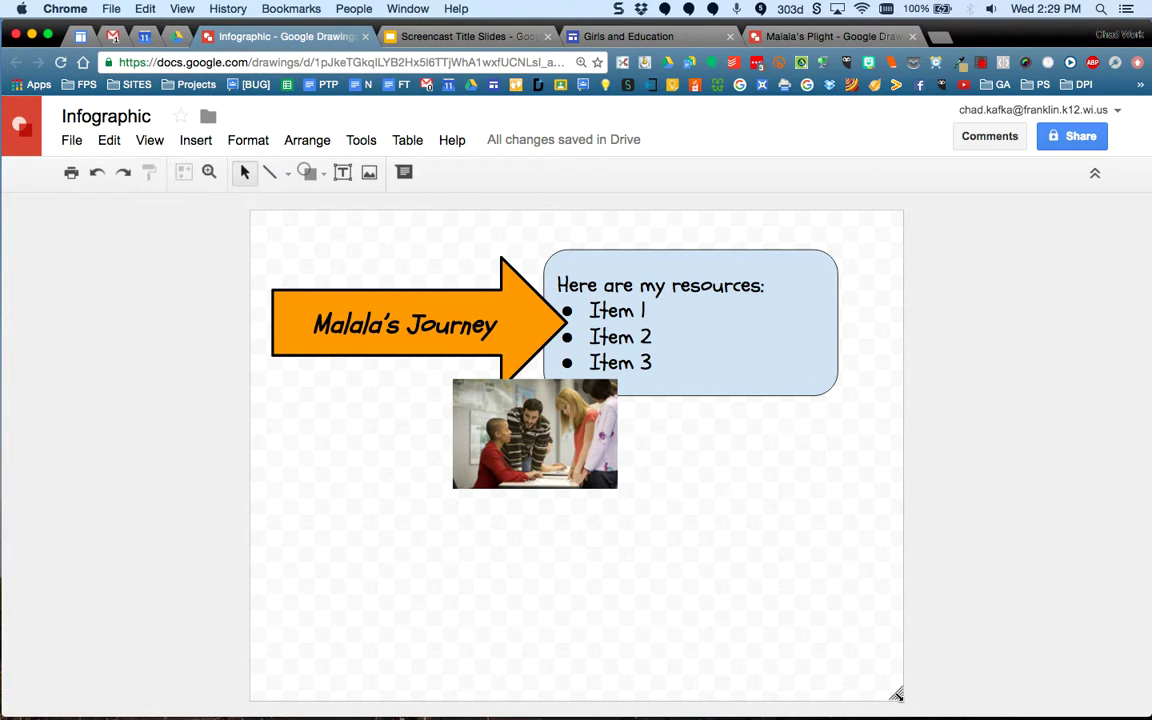
Drag the canvas's bottom-right corner to fit tightly around the arrow, resources box and photo.
drag(952, 691, 1135, 680)
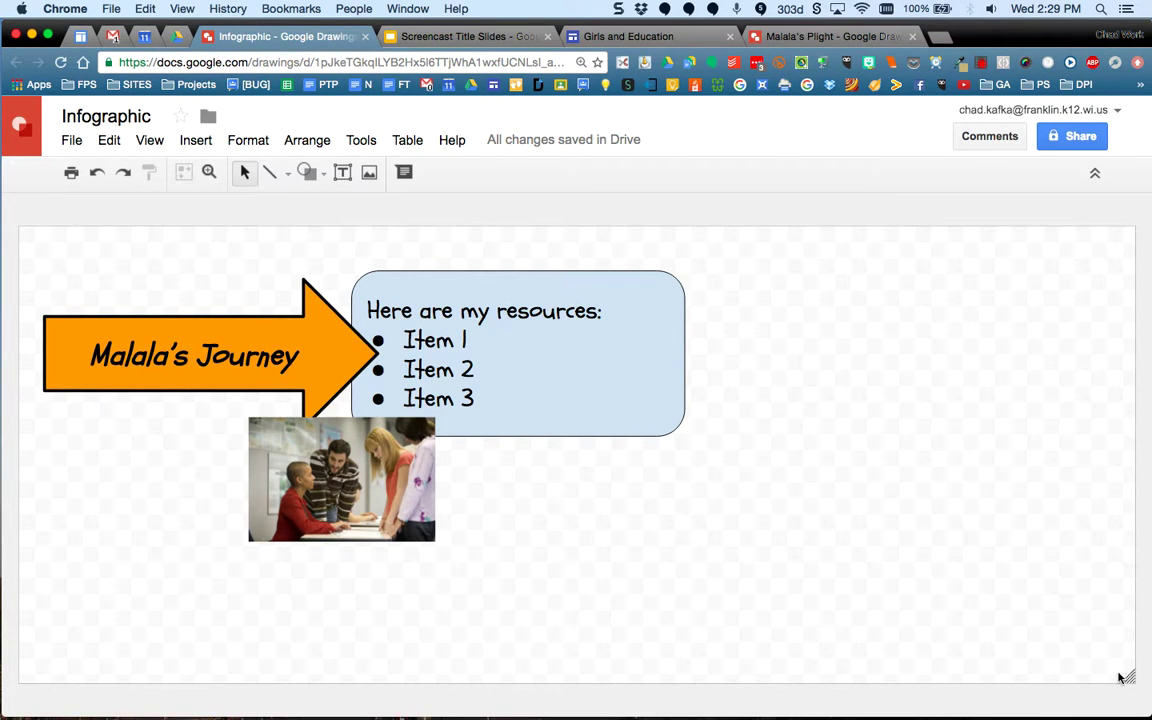
mouse_move(1092, 673)
mouse_down()
mouse_move(769, 617)
mouse_move(707, 597)
mouse_move(698, 561)
mouse_up()
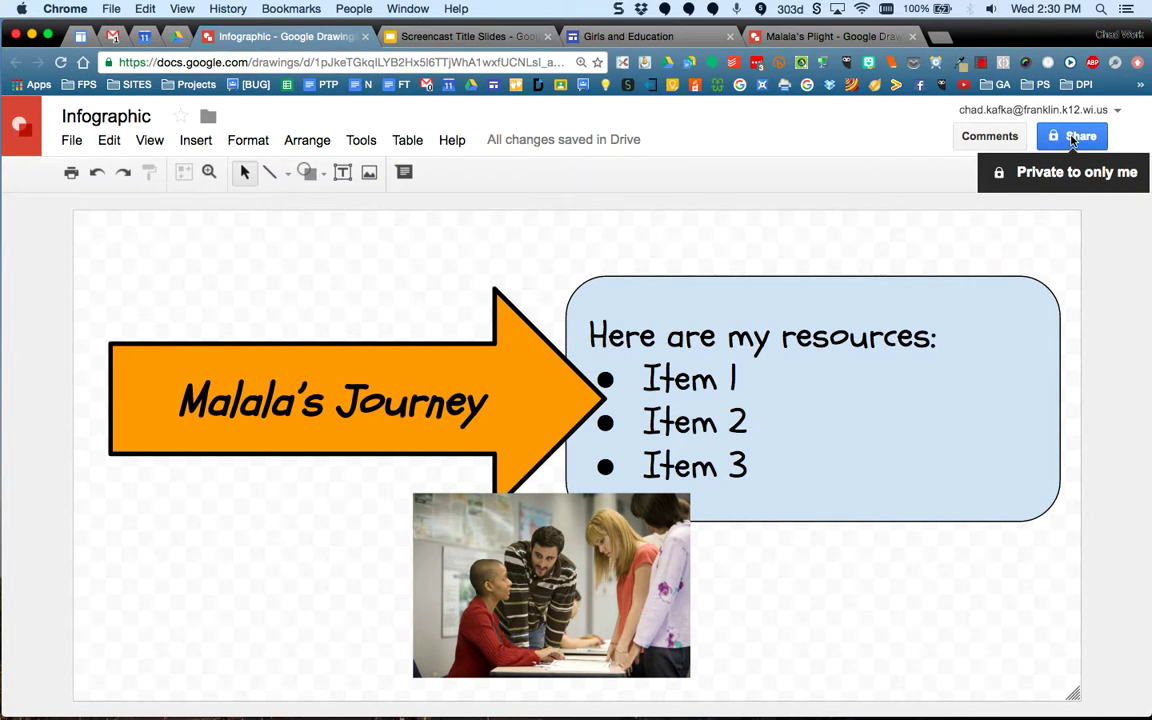
Set the Infographic's link sharing to 'On - Anyone with the link' can view.
click(1071, 140)
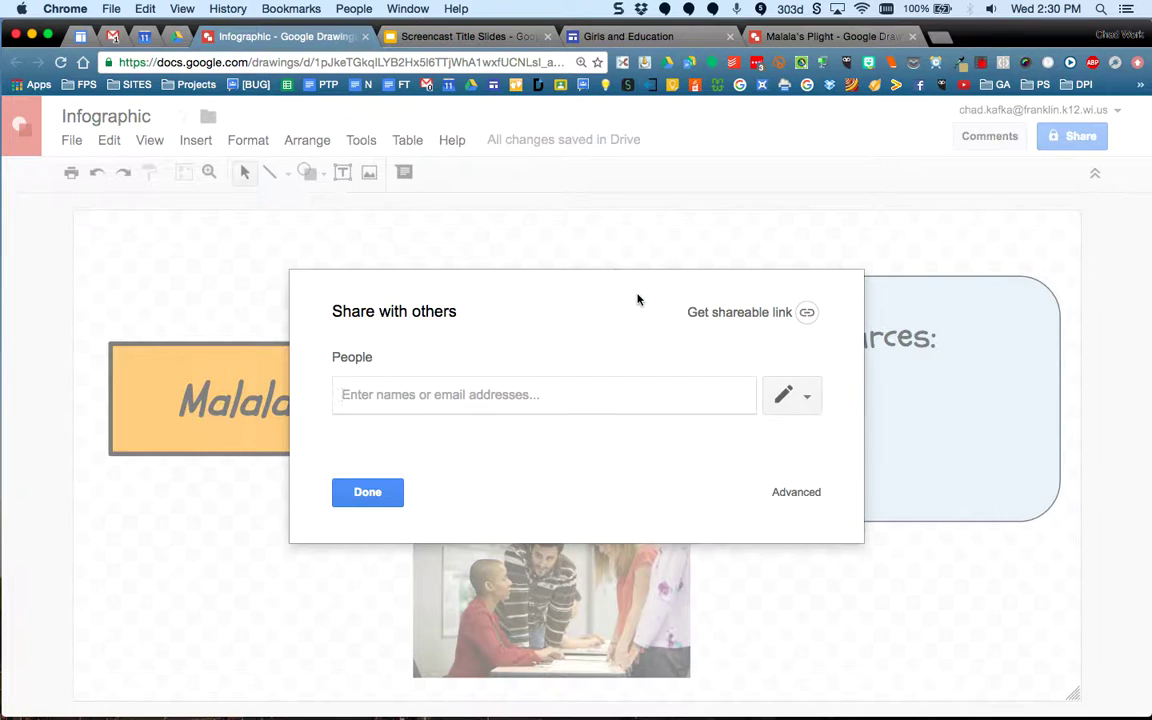
click(745, 313)
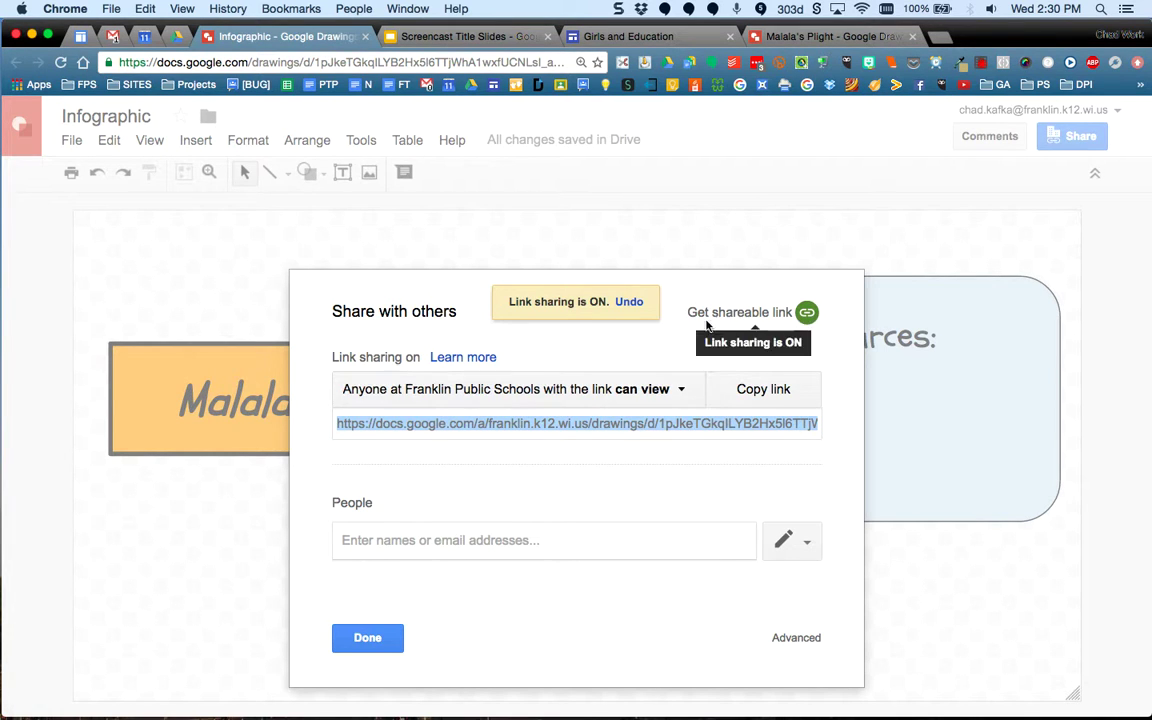
click(681, 392)
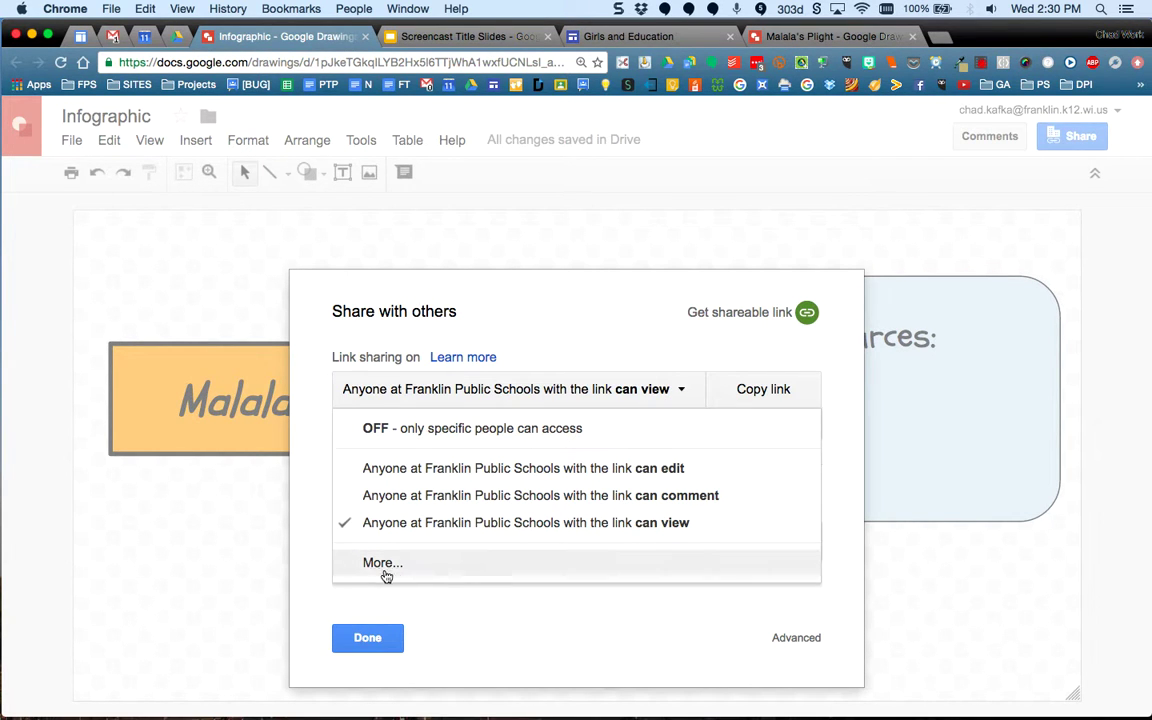
click(385, 566)
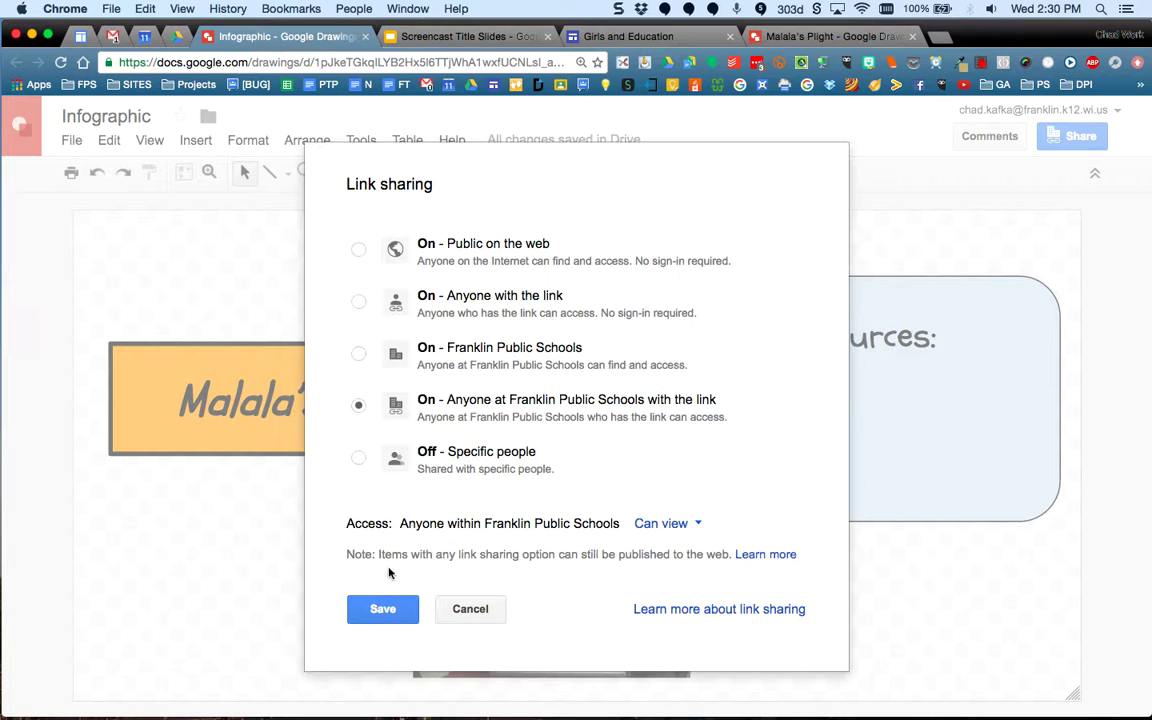
click(359, 303)
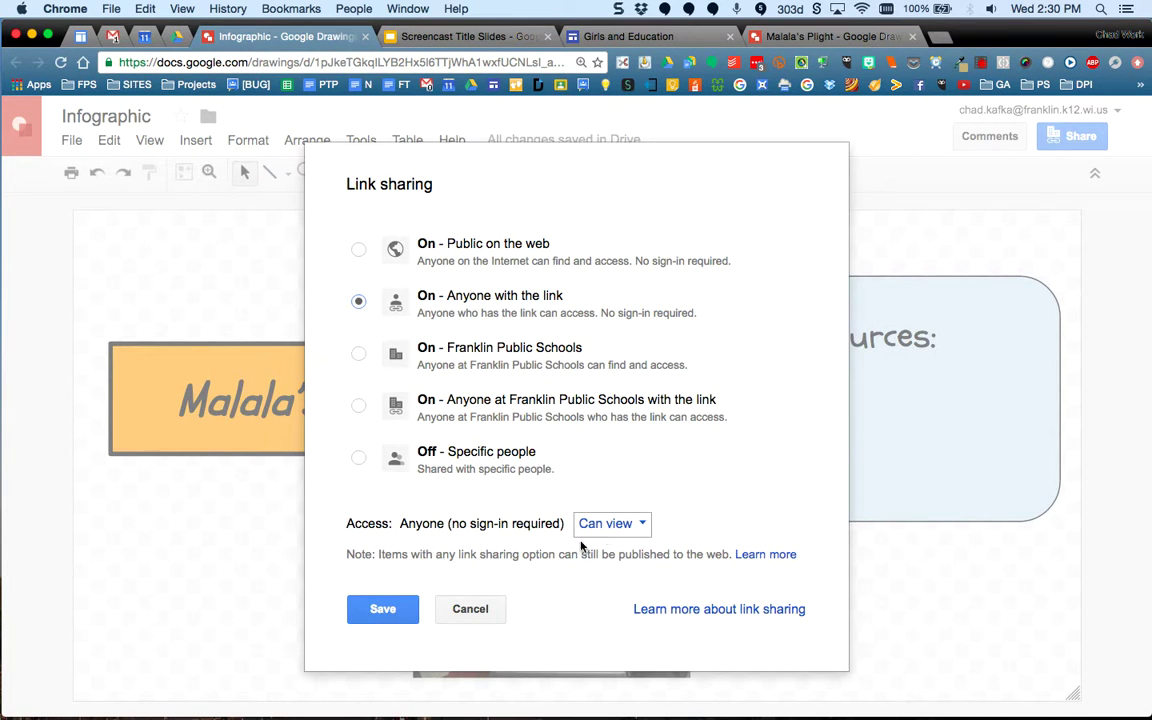
click(373, 610)
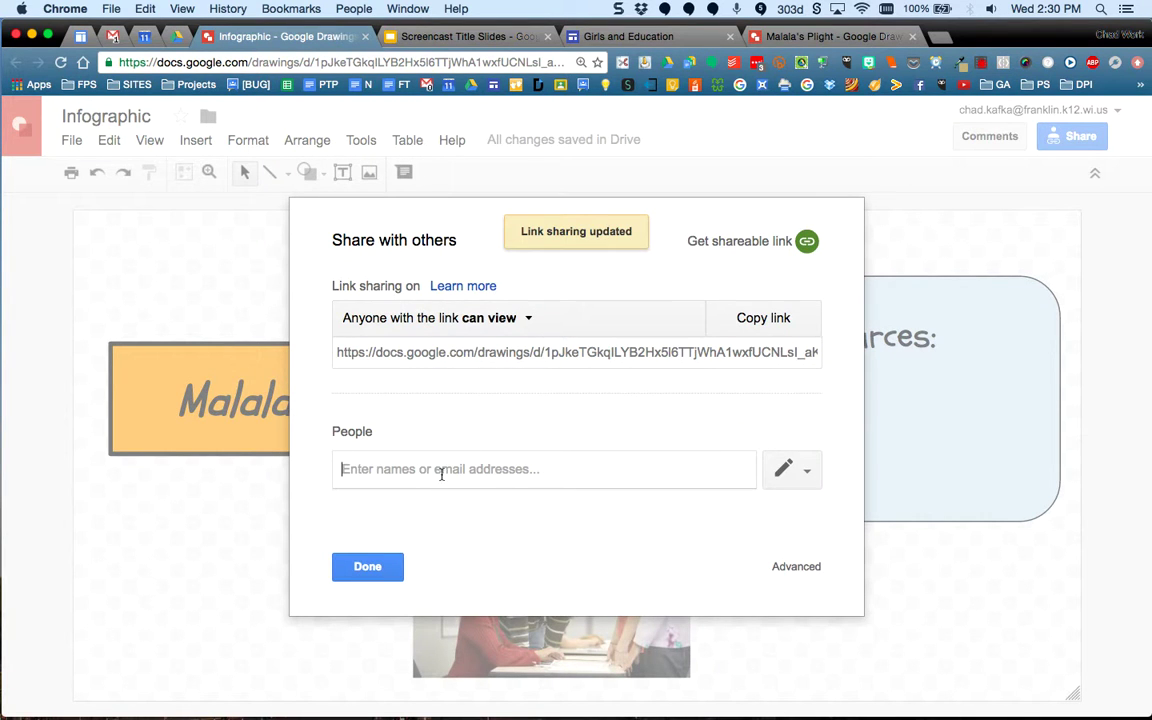
click(368, 567)
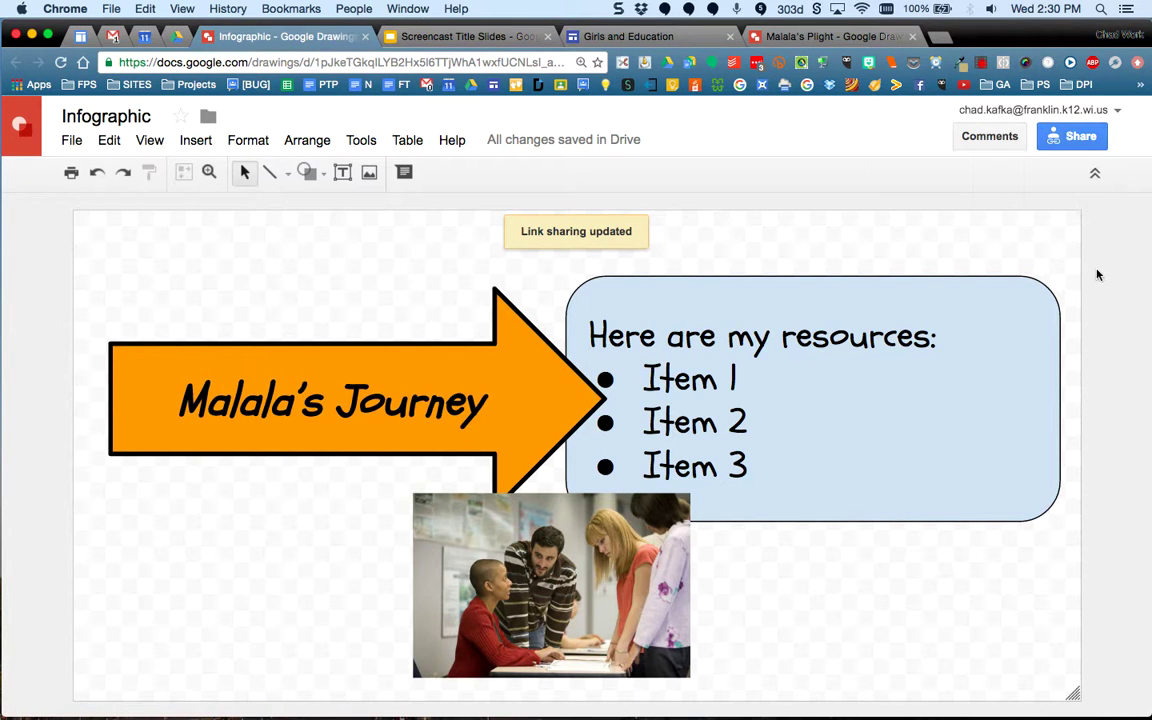
Embed the Malala's Plight drawing from Drive beside the photo on the Girls and Education page.
click(620, 37)
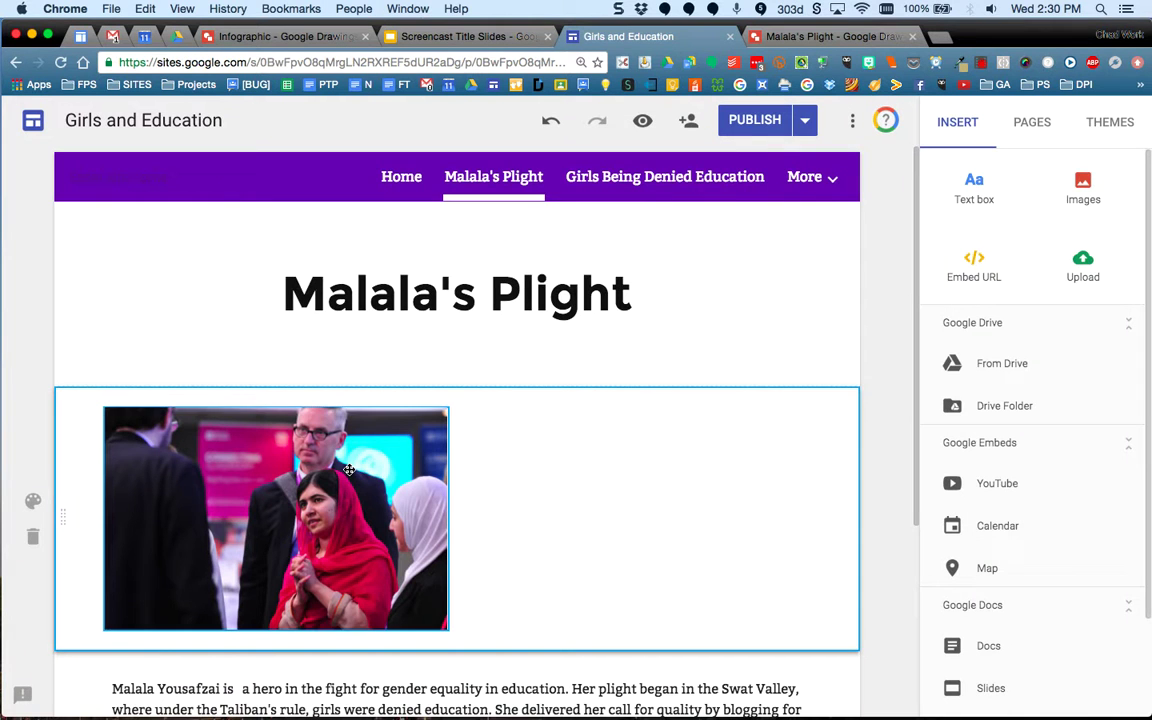
double_click(660, 490)
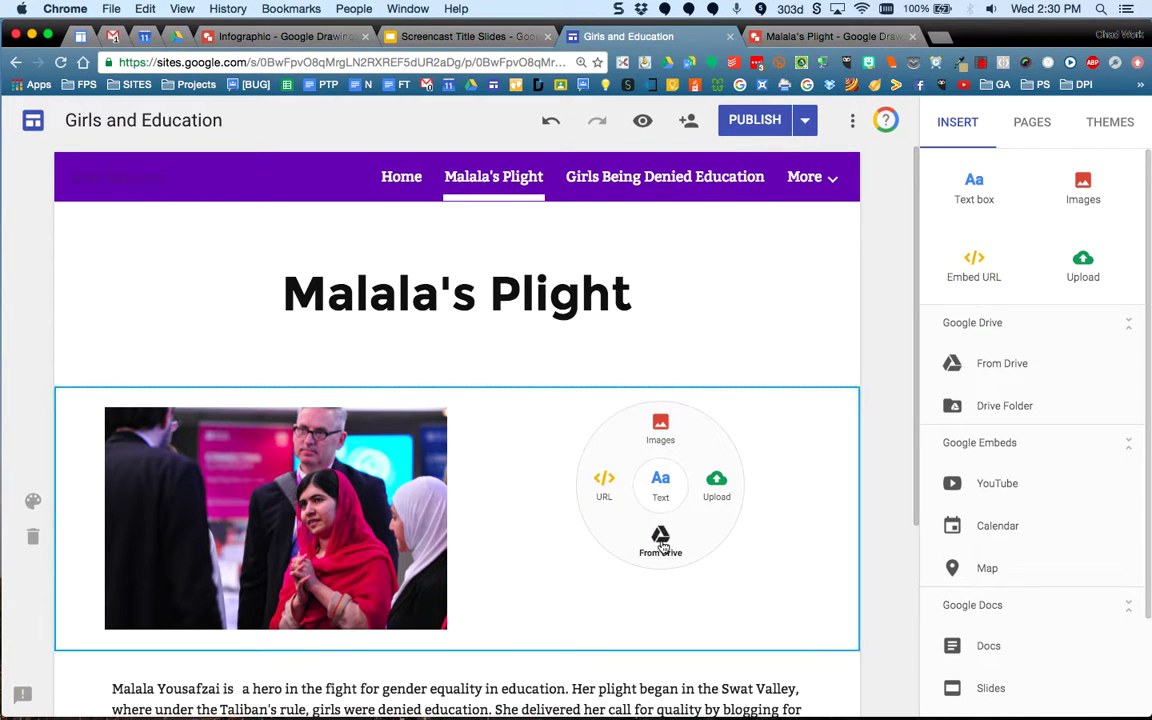
click(661, 540)
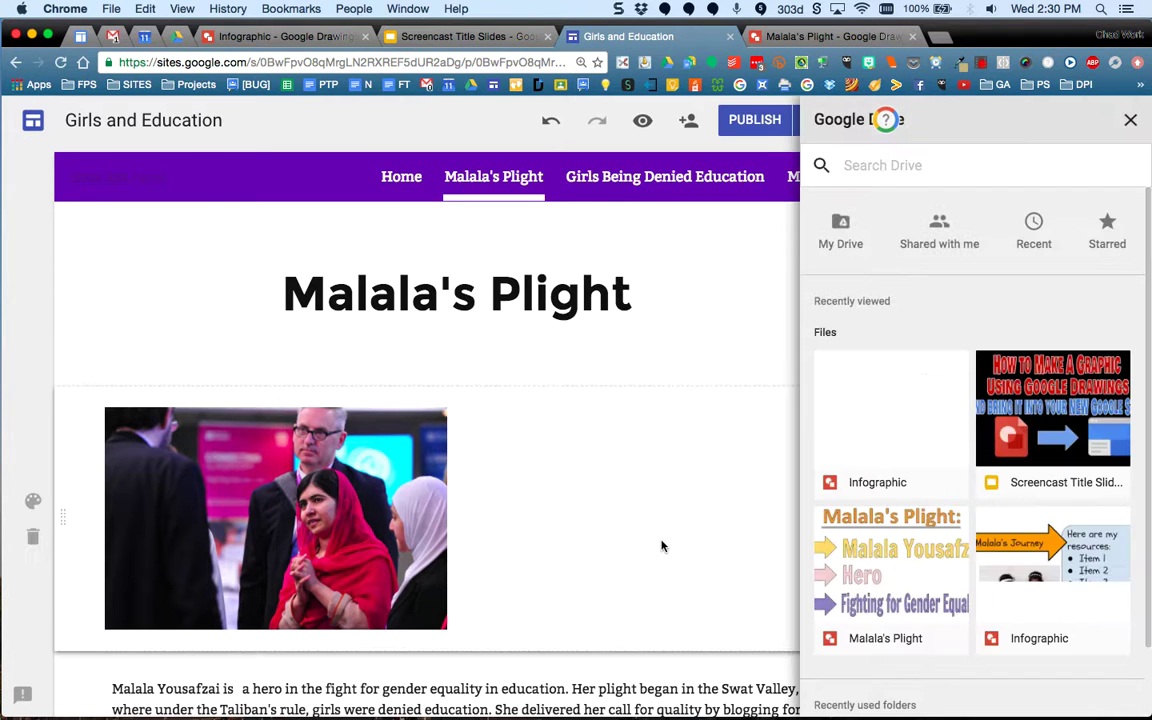
scroll(933, 414, down, 2)
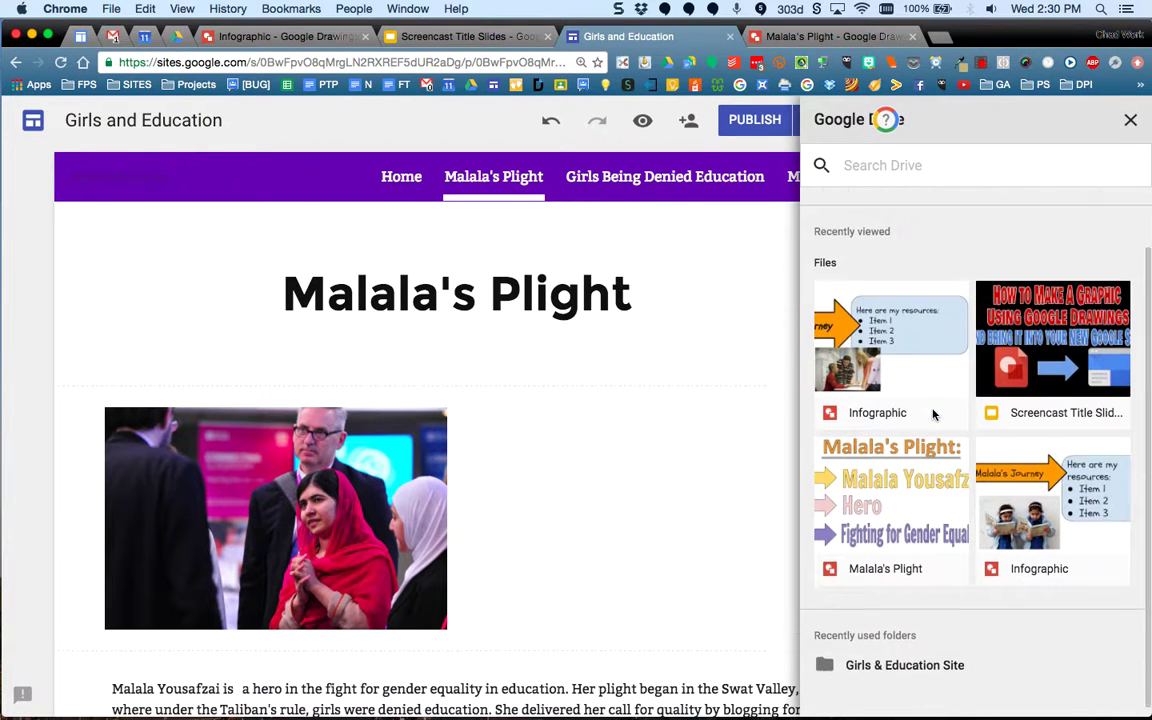
scroll(931, 408, up, 1)
scroll(931, 410, down, 2)
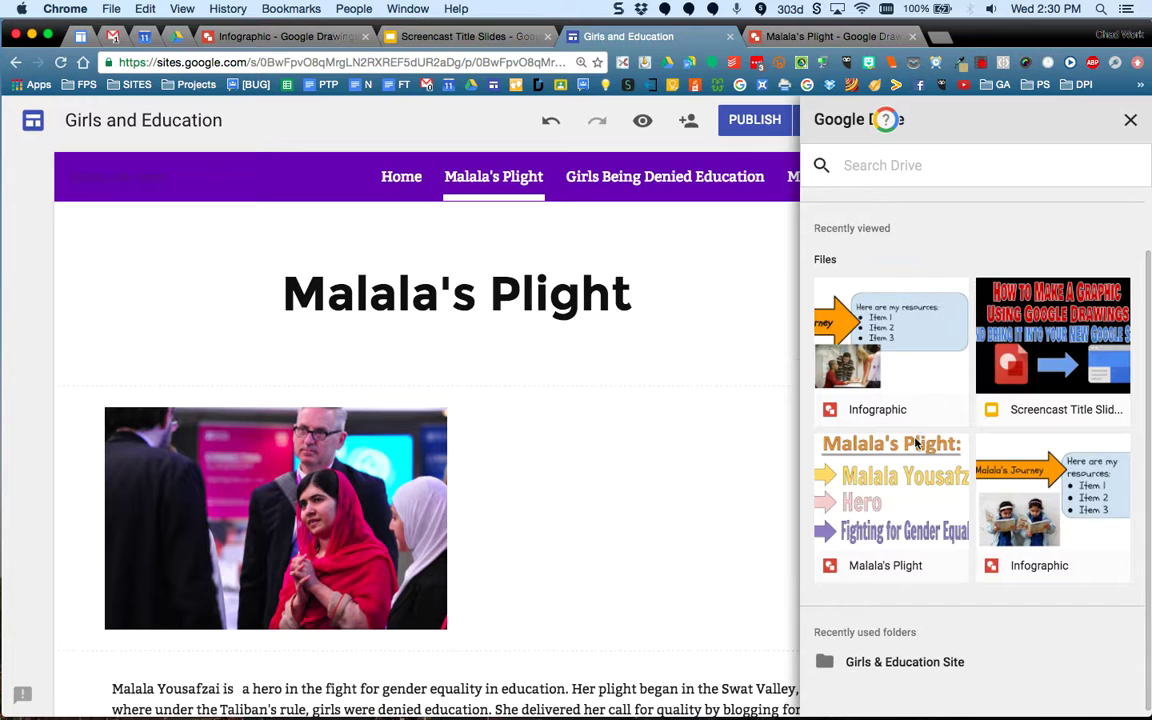
click(900, 485)
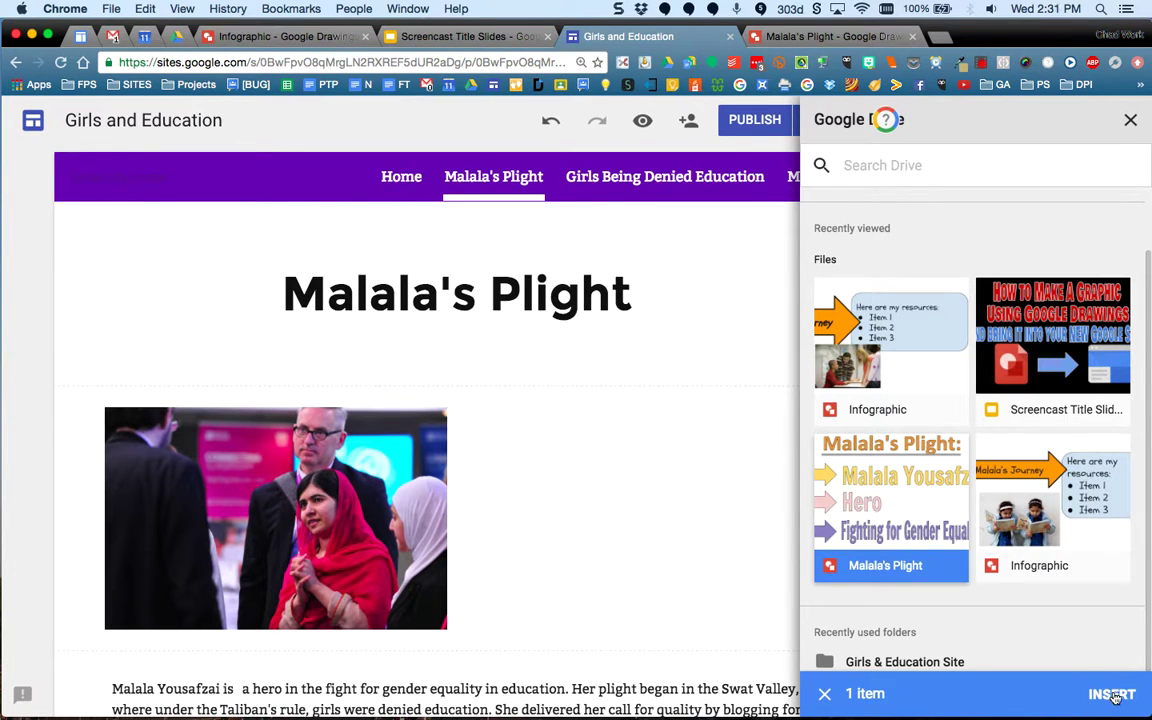
click(1112, 694)
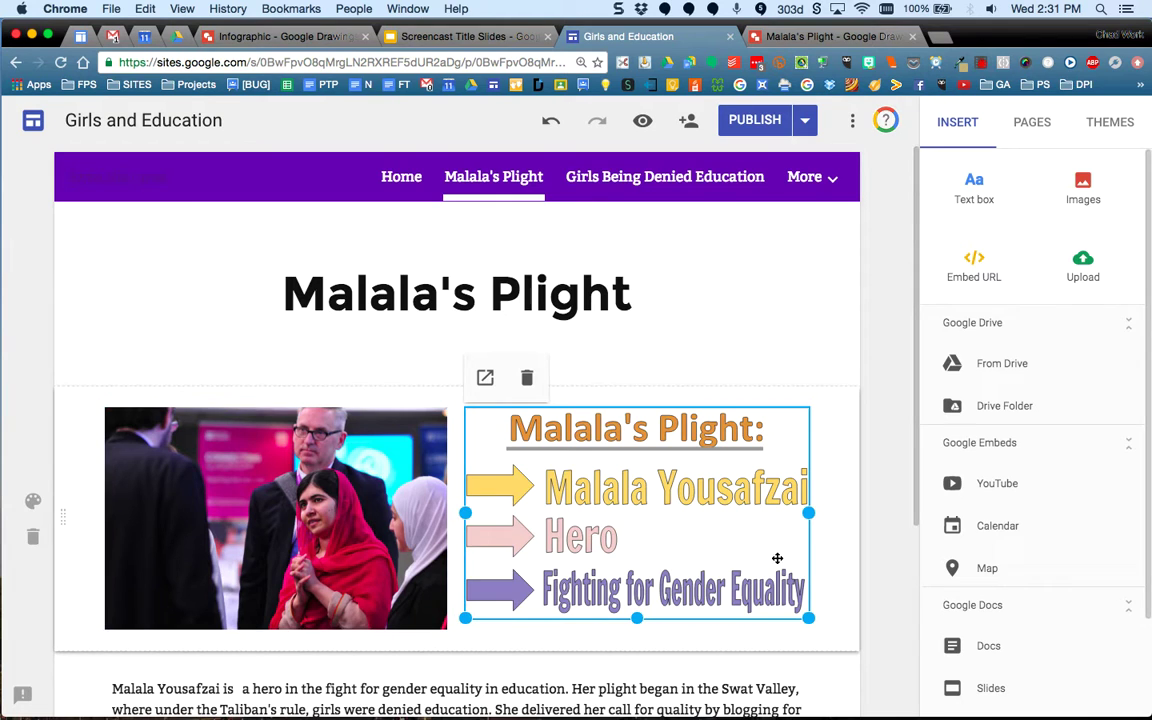
Publish the Girls and Education site and check the live Malala's Plight page.
click(842, 566)
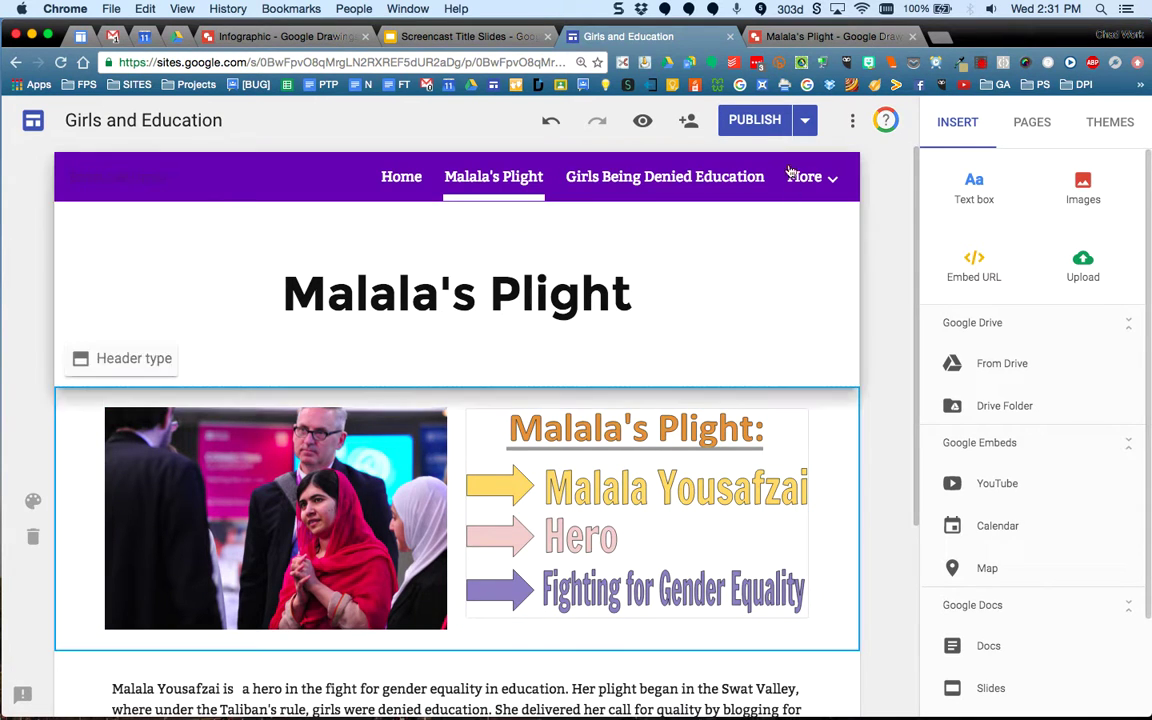
click(755, 122)
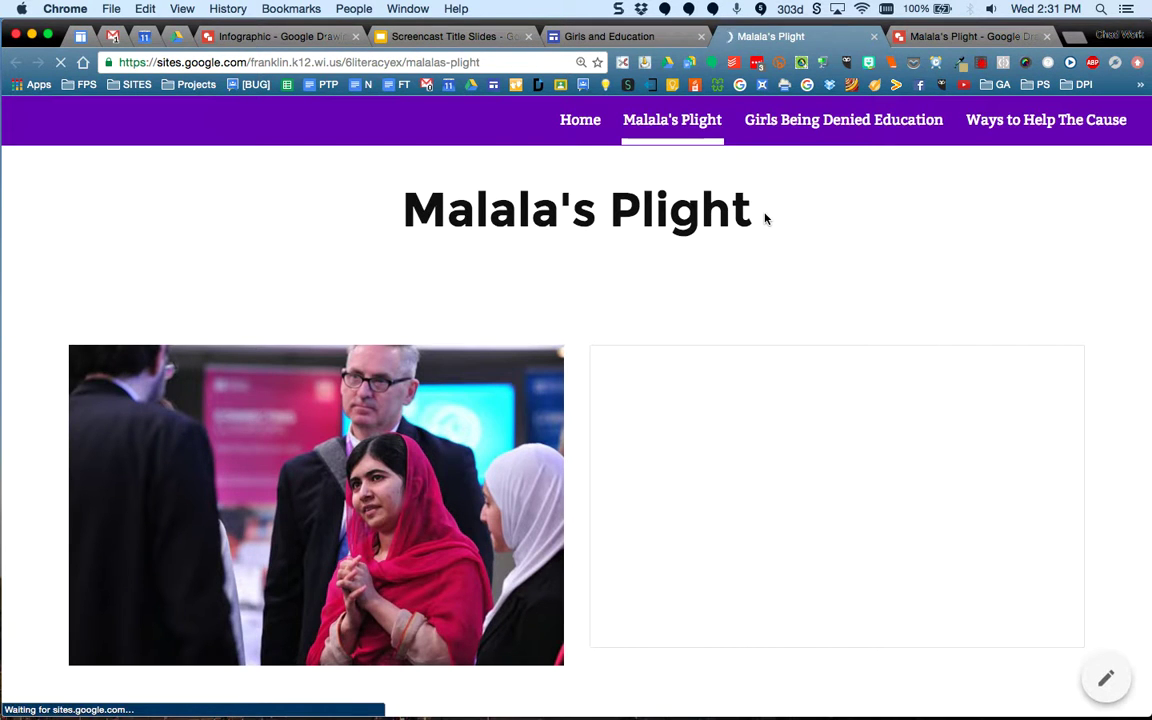
scroll(1052, 291, down, 5)
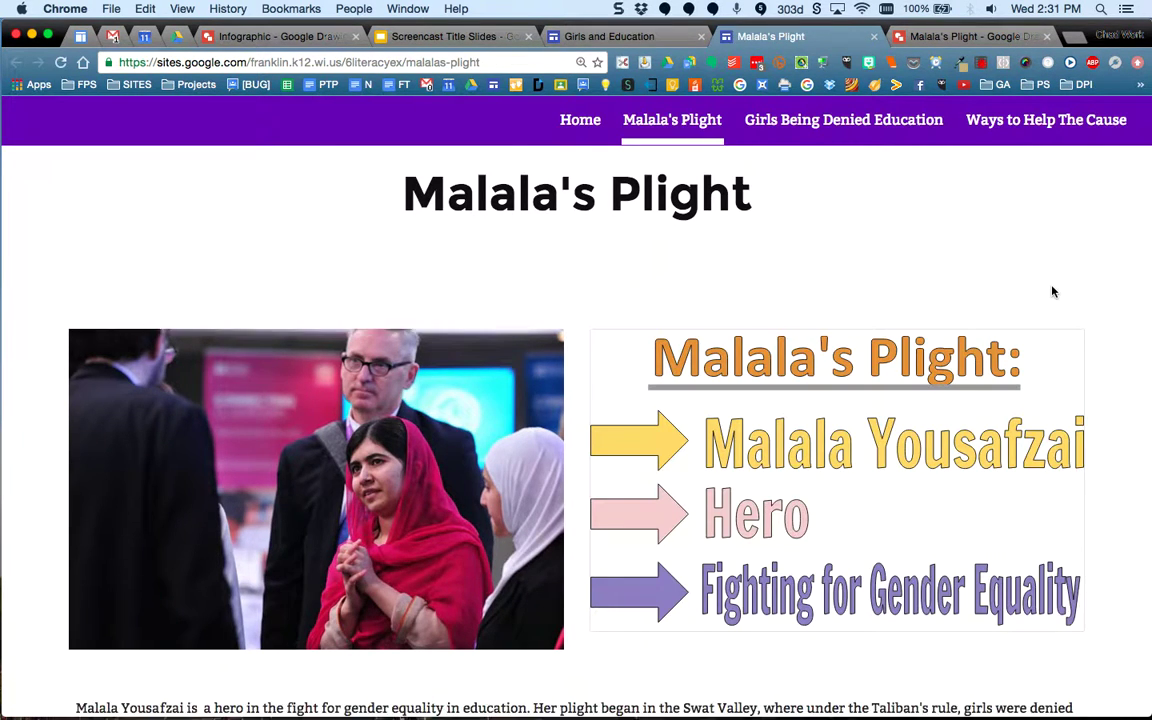